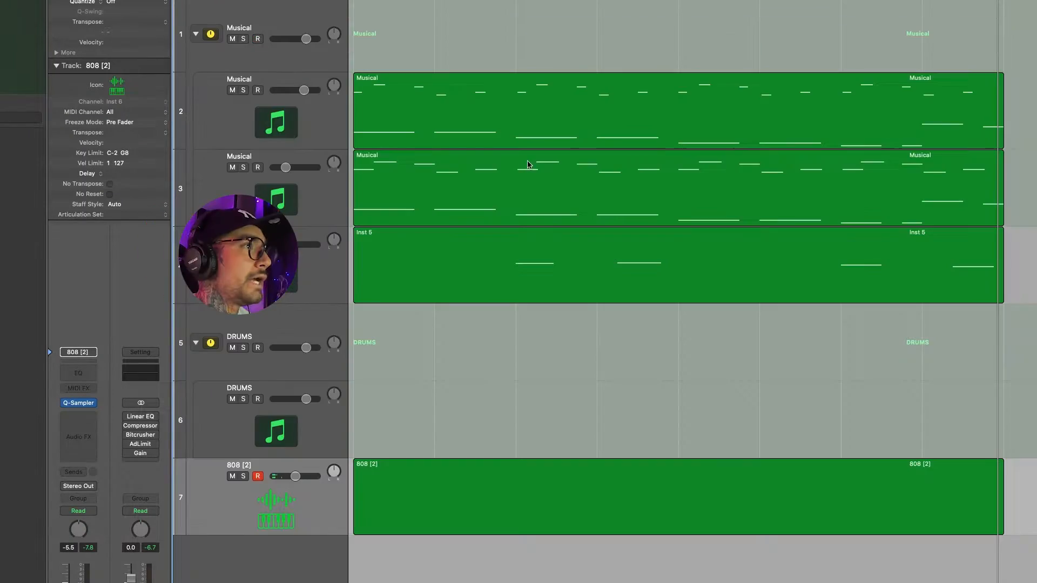
Copy the low bass-line notes from the first Musical region into the 808 [2] region, placing them from C3 downward.
double_click(505, 116)
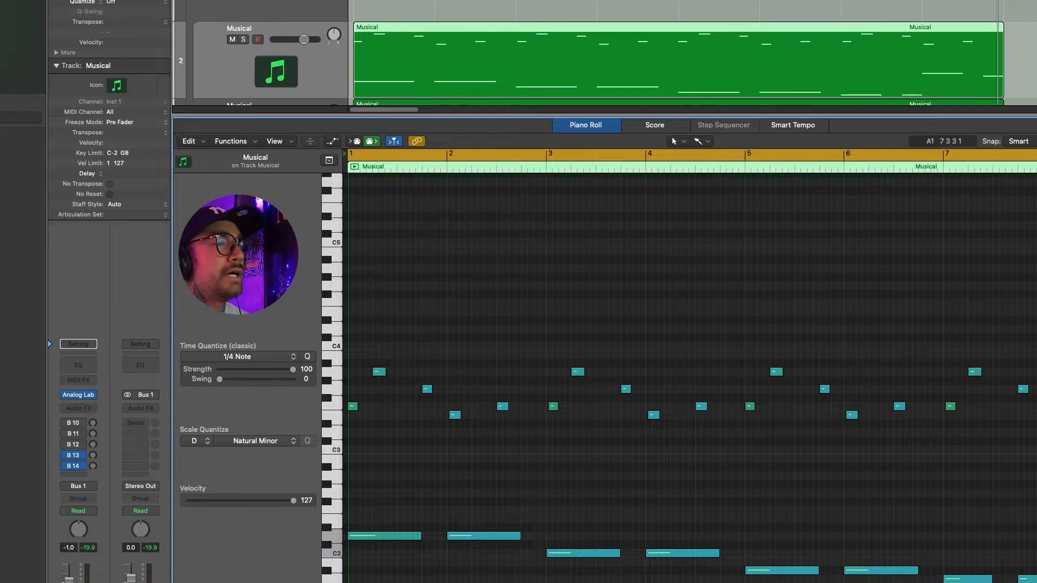
scroll(691, 373, "down", 2)
left_click_drag(1029, 459, 388, 564)
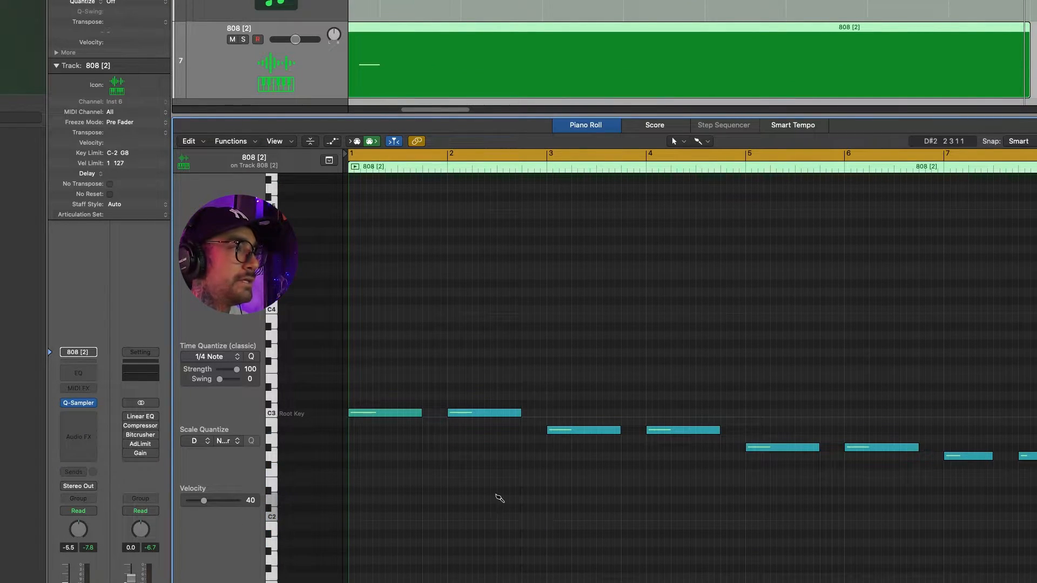
Set the velocity of all notes in the 808 [2] region to 121.
key("super+a")
left_click_drag(205, 501, 235, 501)
left_click(553, 511)
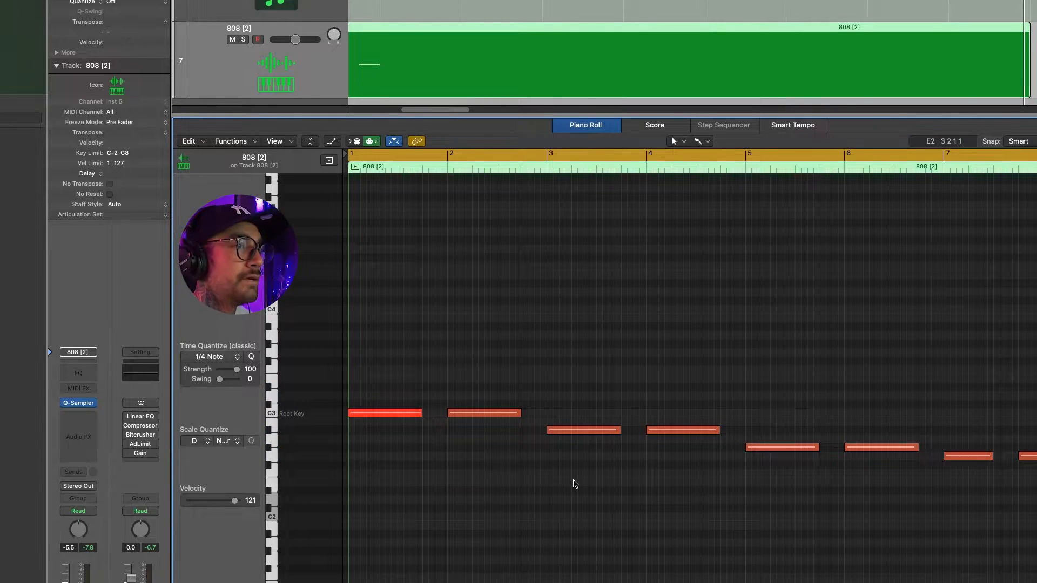
Play back the 808 [2] pattern and replay it from near the end of bar 1.
key("space")
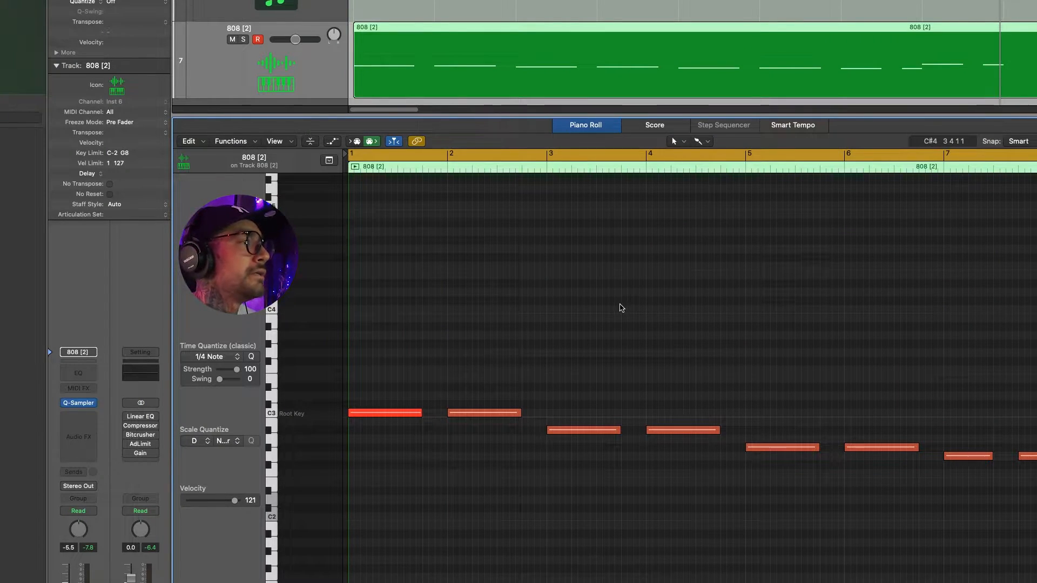
key("space")
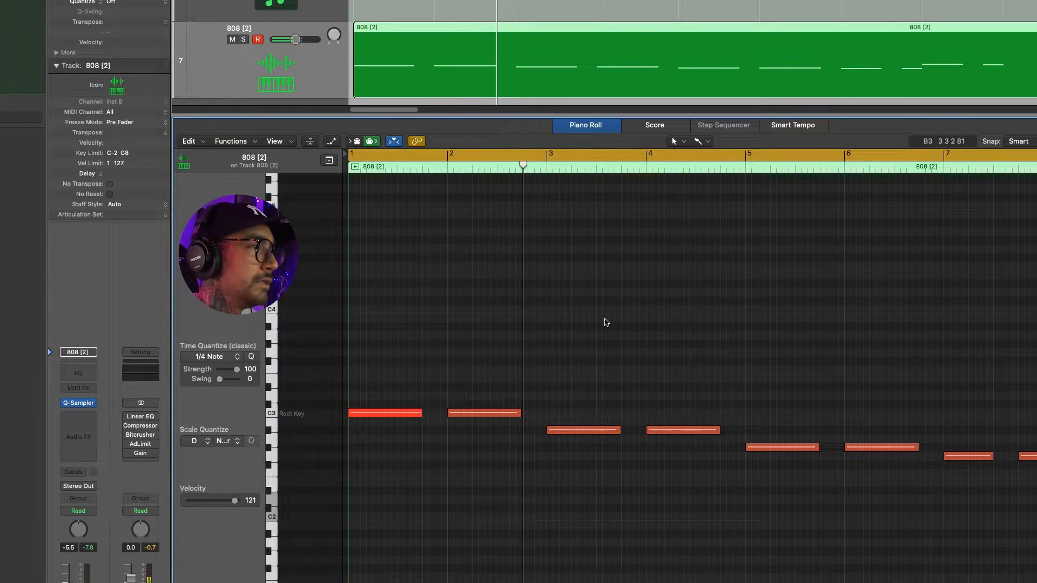
left_click_drag(523, 166, 420, 177)
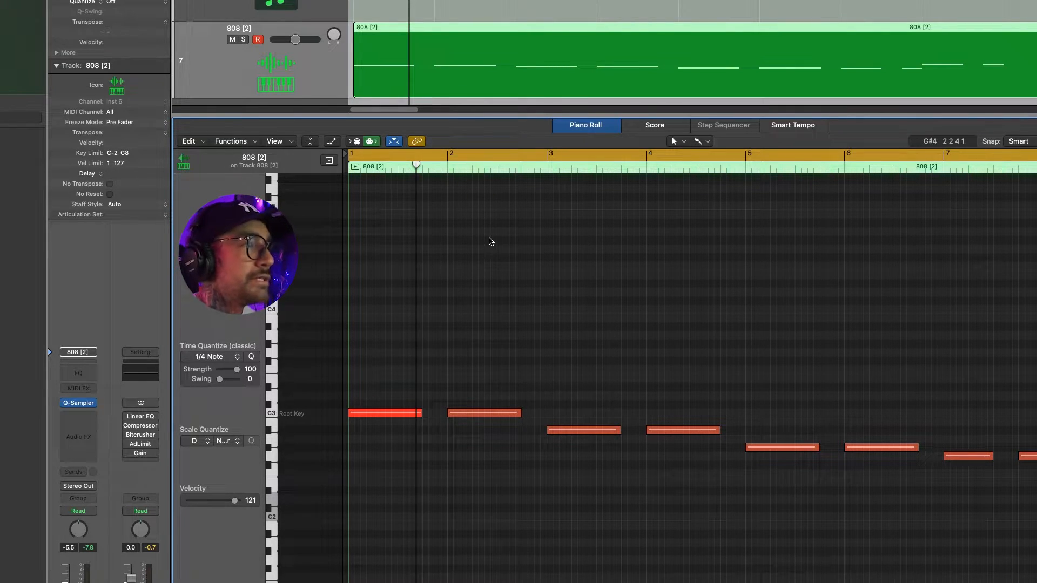
key("space")
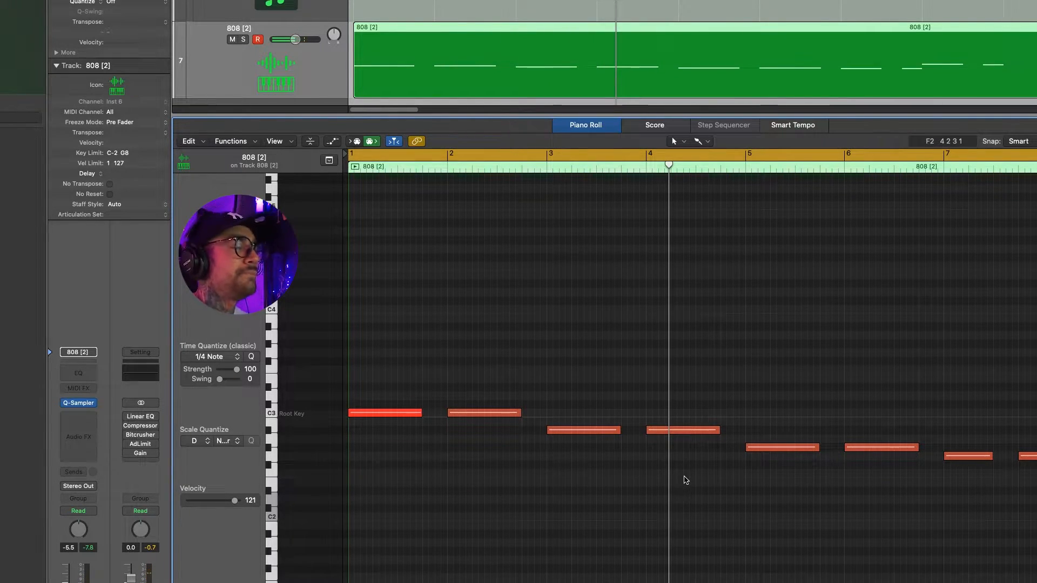
Raise the first four 808 notes to velocity 127 and shift the second to fourth notes one beat later.
left_click_drag(686, 479, 491, 390)
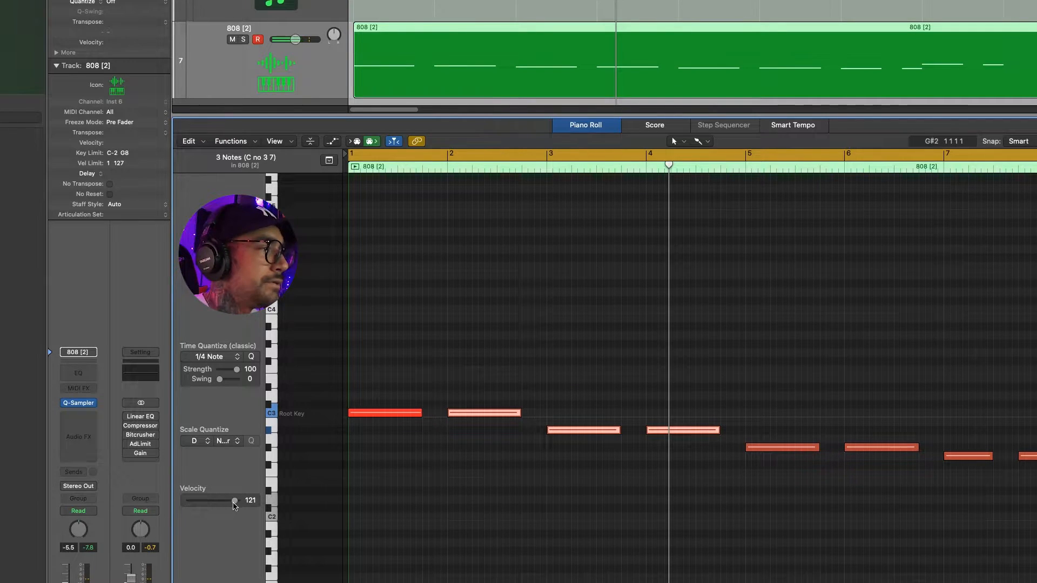
left_click(696, 485)
left_click_drag(665, 468, 499, 420)
left_click(540, 399)
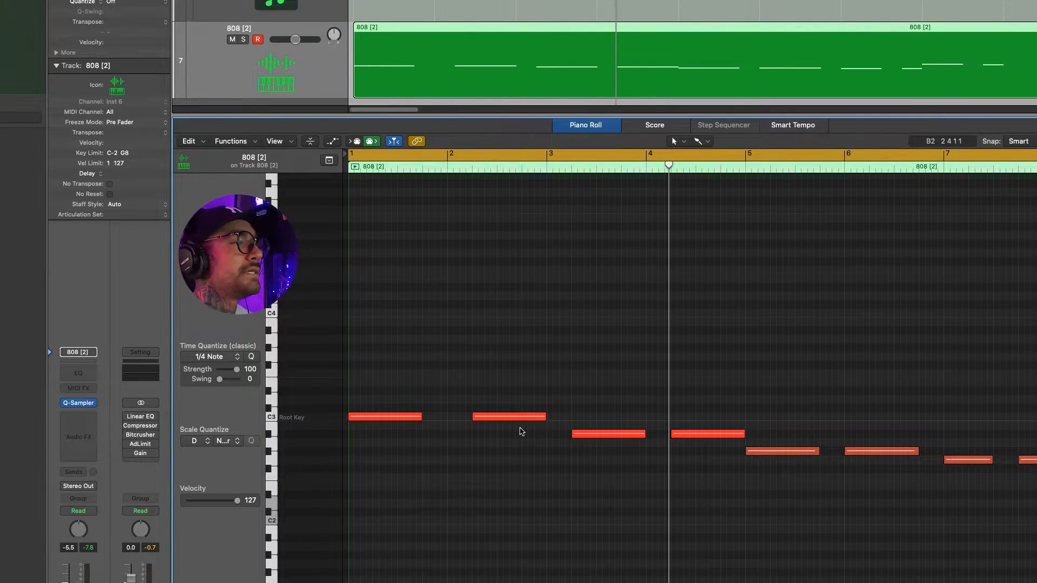
Audition the pattern from the start and shift the 808 note at bar 6 one beat later.
key("Return")
key("space")
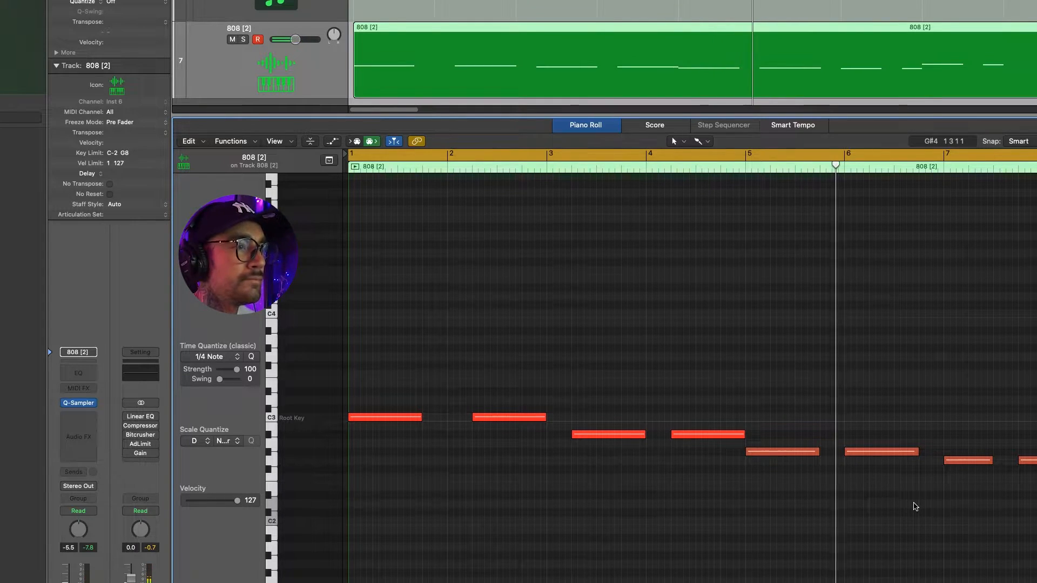
left_click_drag(871, 453, 892, 454)
key("space")
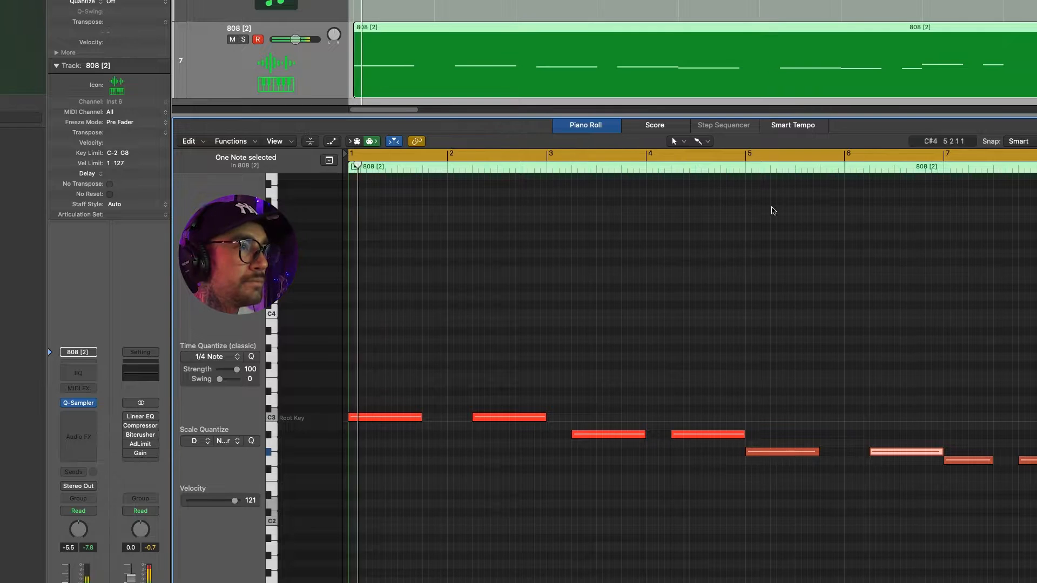
left_click(722, 166)
left_click(809, 373)
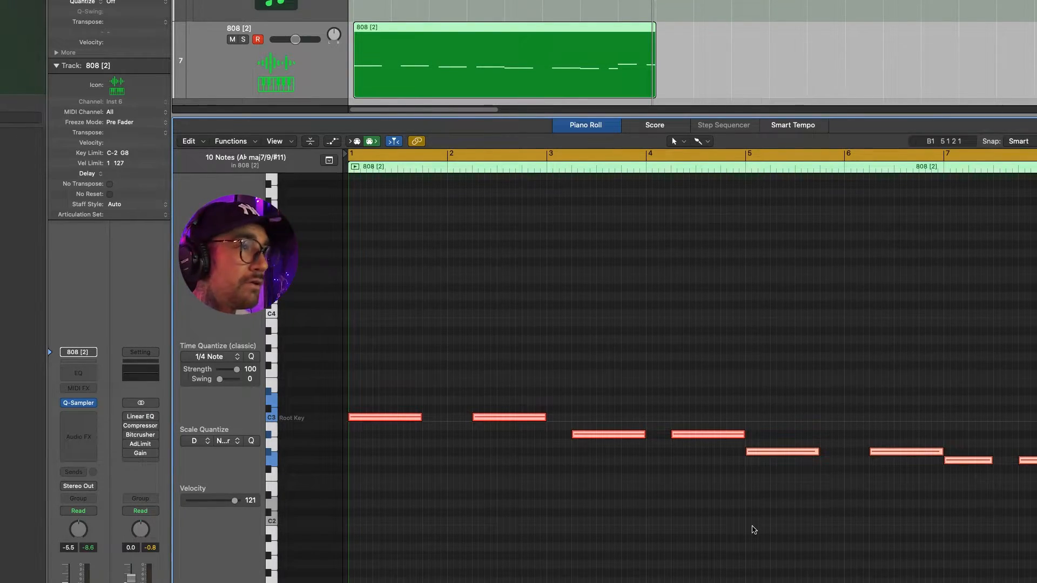
Transpose all ten 808 notes up three octaves.
key("alt+shift+Up")
key("alt+shift+Up")
key("alt+shift+Up")
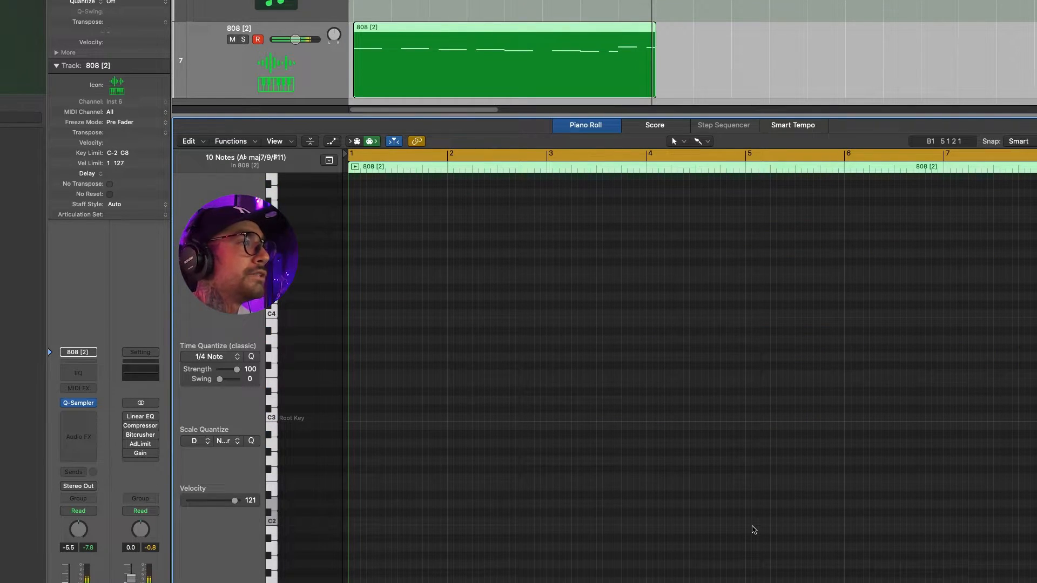
scroll(751, 513, "up", 10)
left_click(741, 484)
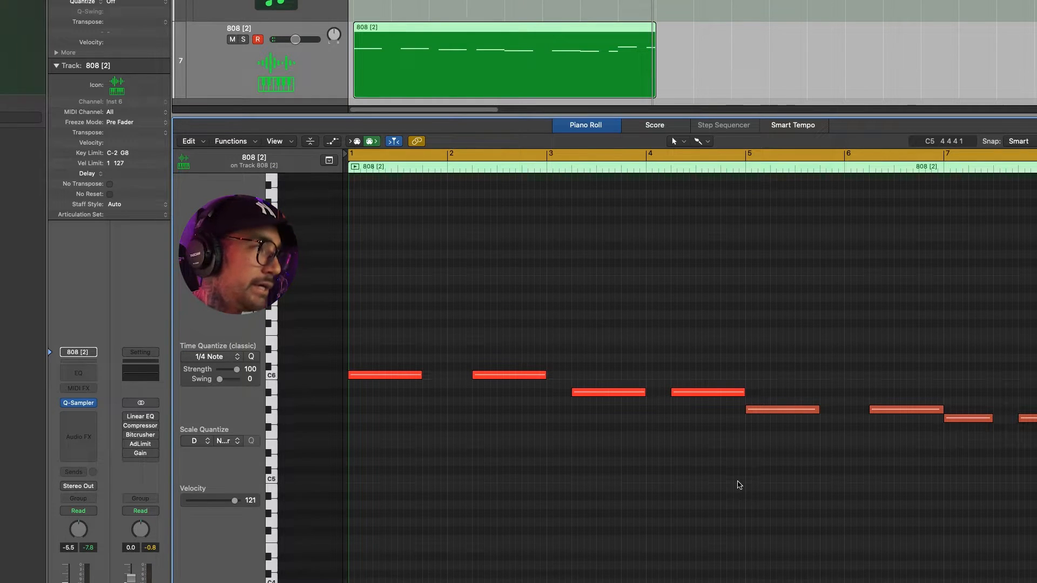
Audition the 808 line and raise the notes in bars 5 and 6 by one semitone.
key("space")
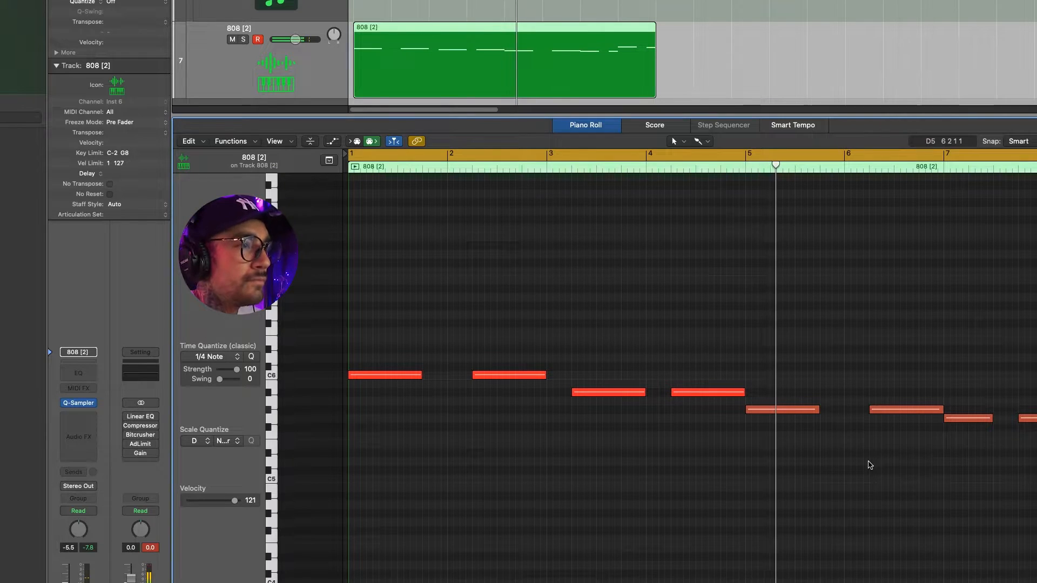
left_click(768, 410)
left_click_drag(768, 411, 770, 407)
key("Return")
key("space")
left_click(738, 403, "super")
key("super+z")
mouse_move(859, 415)
left_mouse_down()
mouse_move(860, 430)
mouse_move(864, 402)
mouse_move(884, 407)
left_mouse_up()
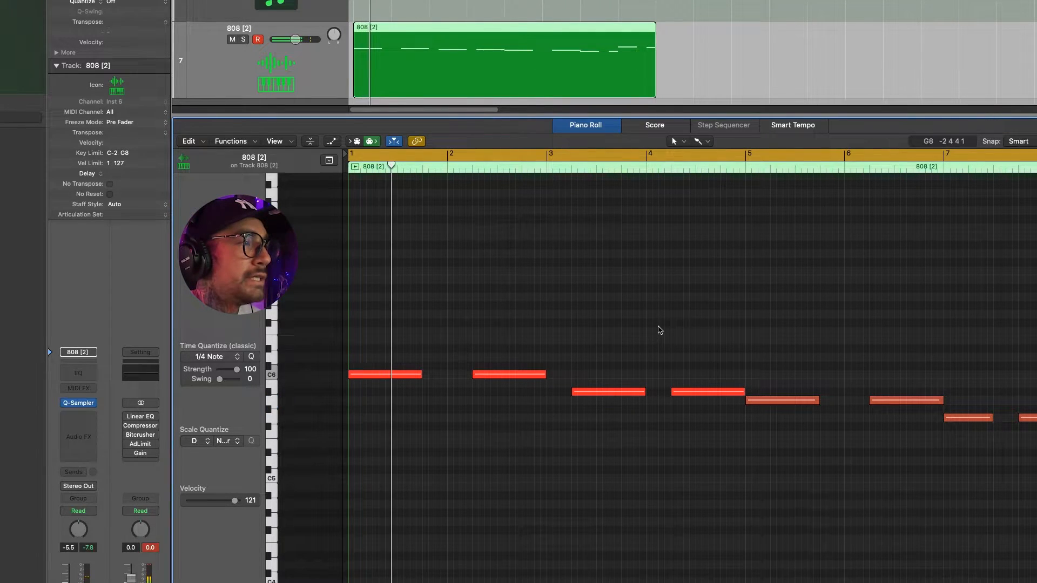
left_click(567, 376)
left_click(560, 374, "super")
left_click_drag(561, 383, 562, 391)
left_click(561, 391, "super")
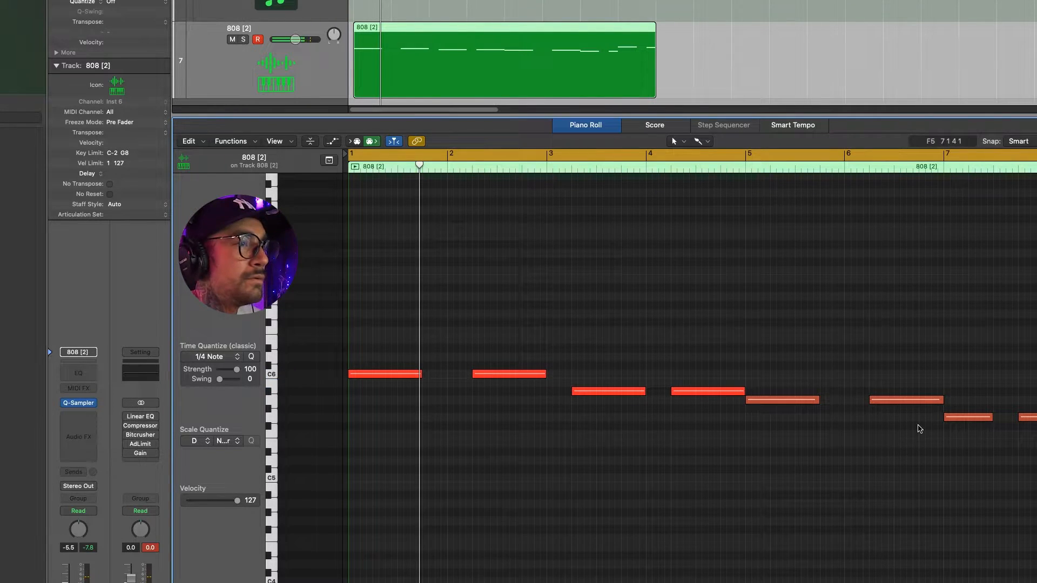
left_click(865, 402)
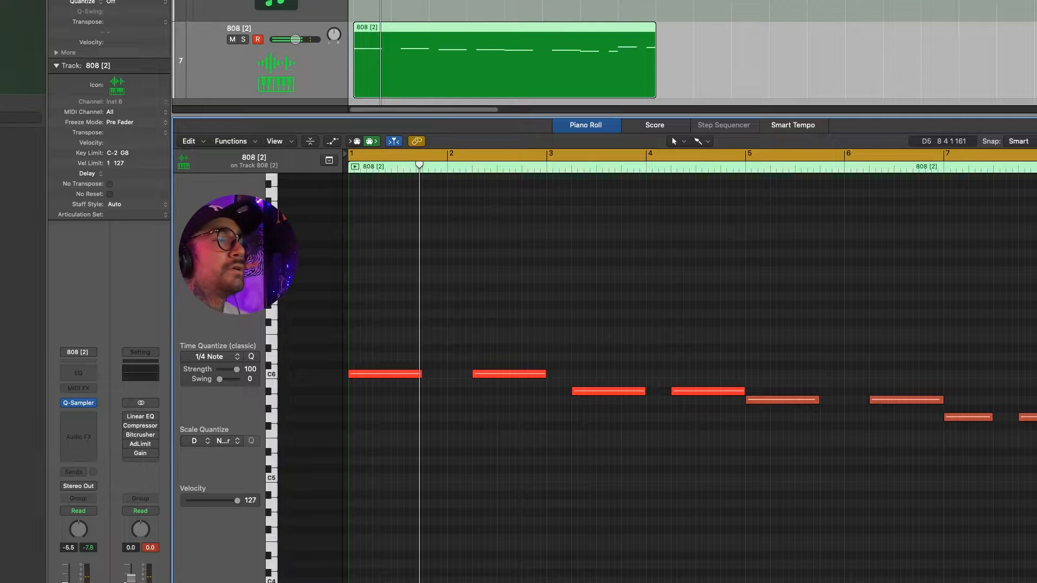
Transpose all the 808 notes down three octaves and play the pattern.
key("space")
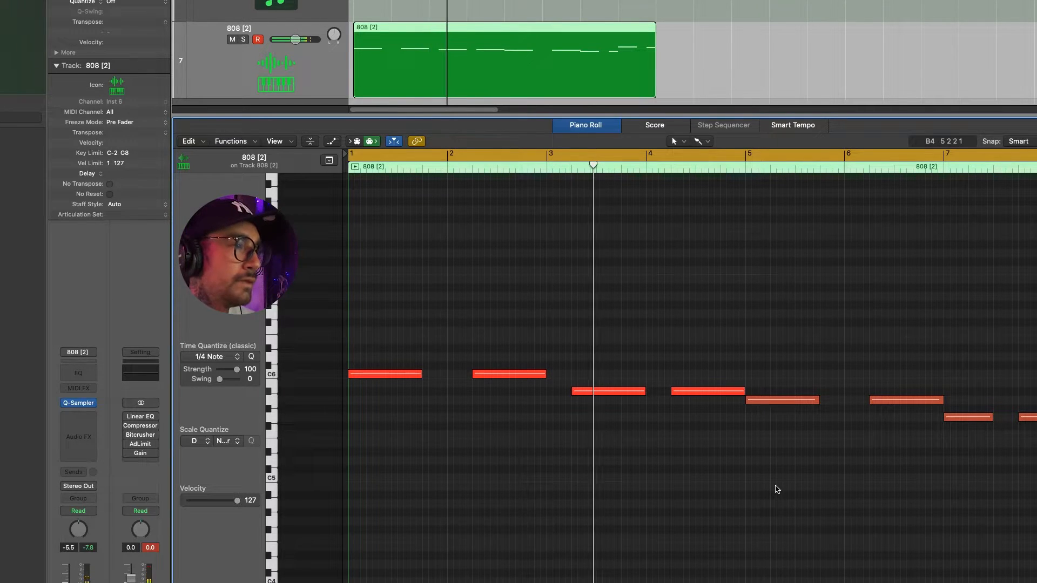
key("super+a")
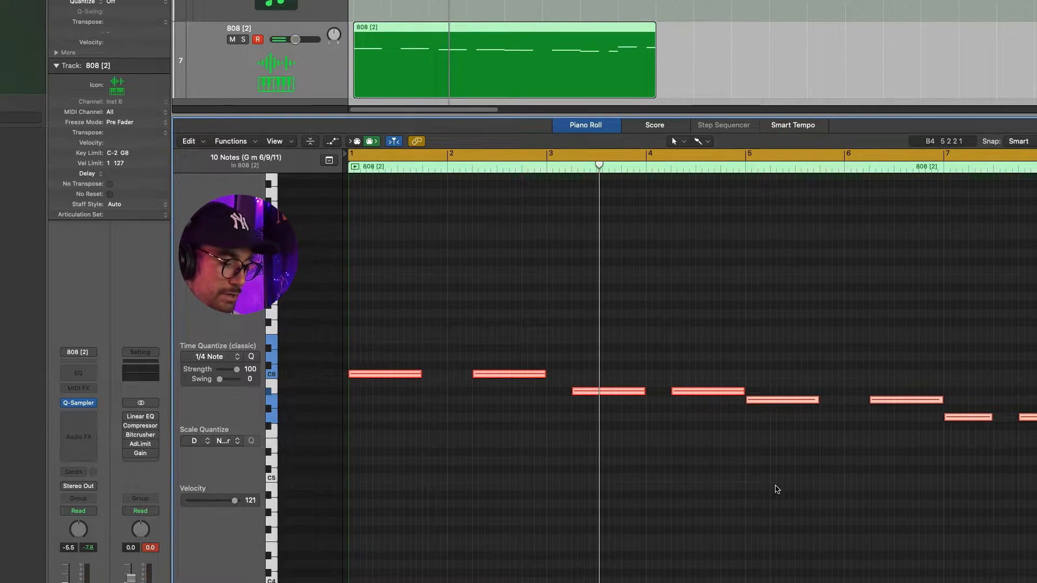
key("alt+shift+Down")
key("alt+shift+Down")
key("alt+shift+Down")
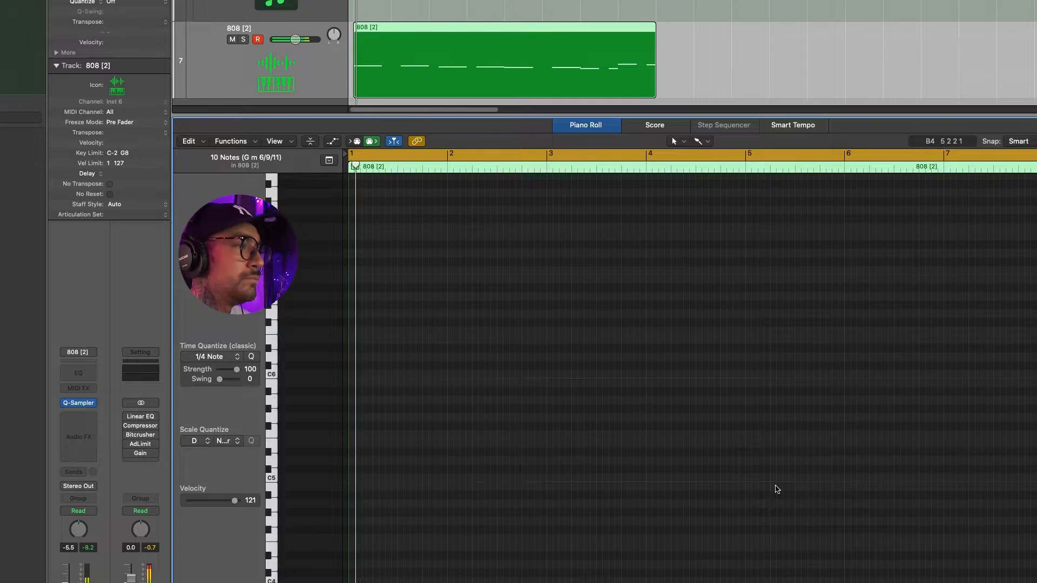
key("space")
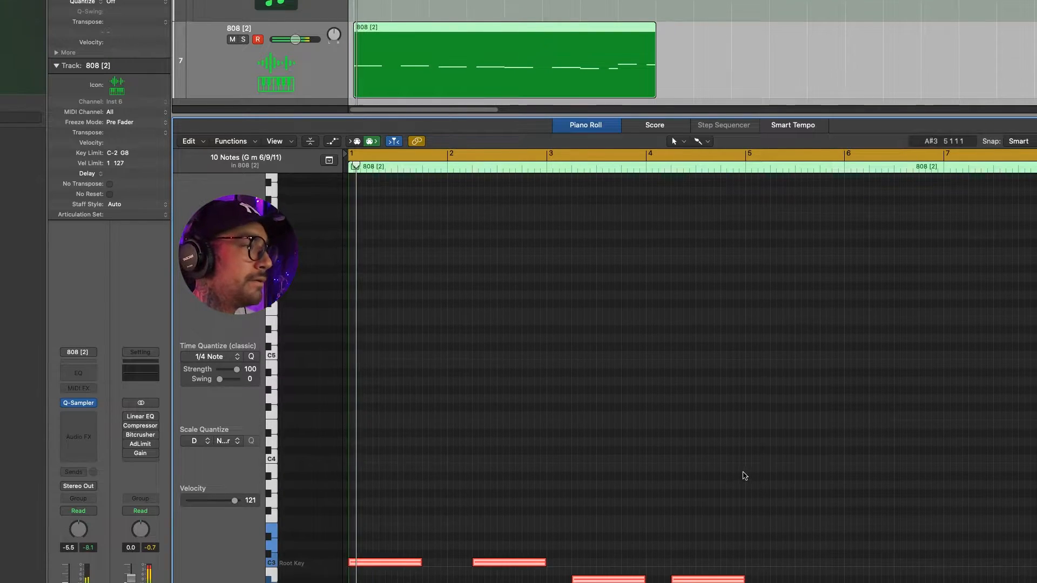
left_click(743, 475)
scroll(735, 495, "down", 3)
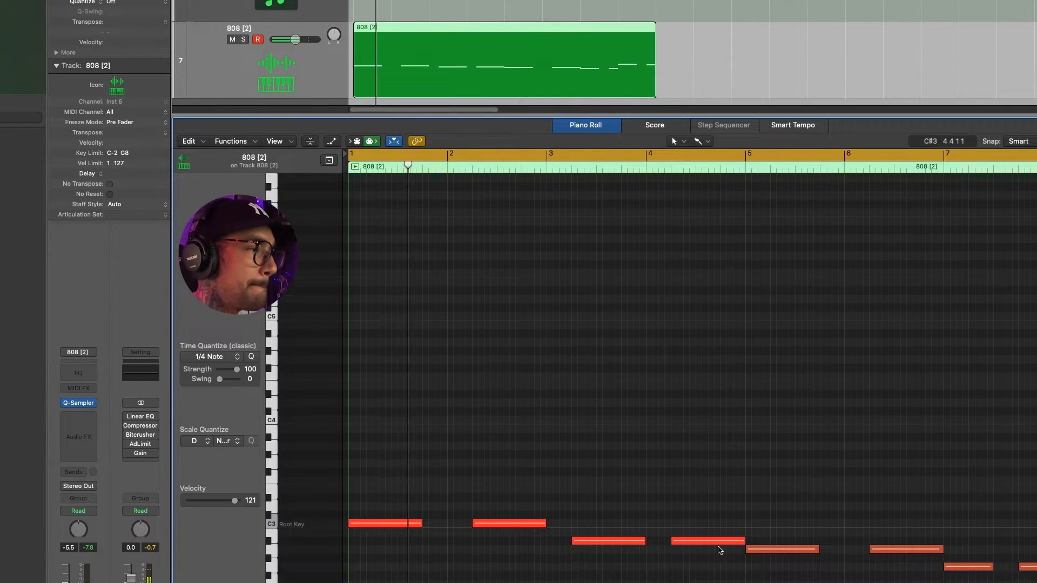
Set the secondary tool to Scissors and split the first 808 note at beat 2 of bar 1.
scroll(691, 378, "down", 1)
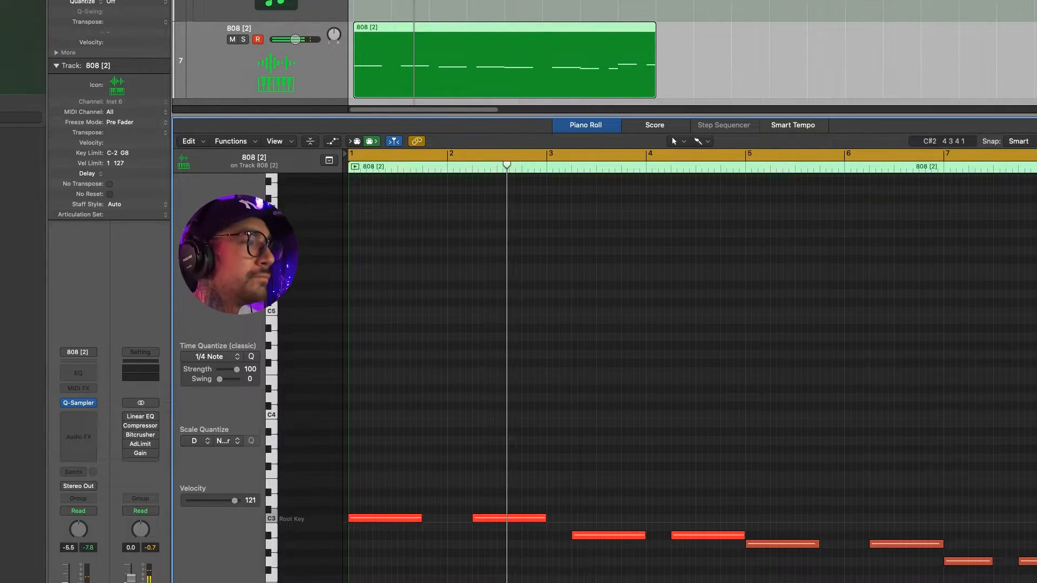
scroll(753, 560, "down", 5)
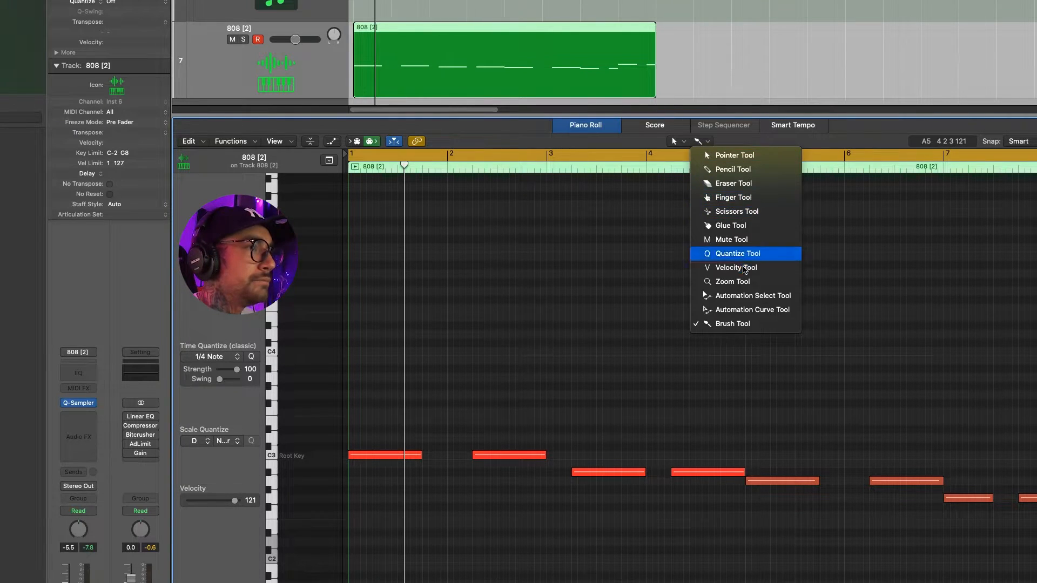
left_click(737, 211)
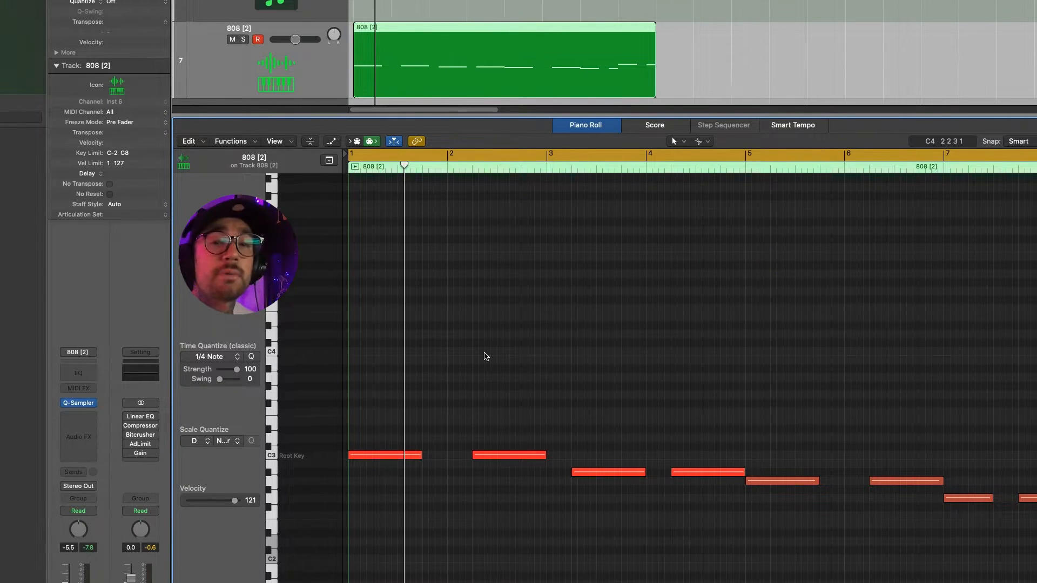
left_click(374, 457, "super")
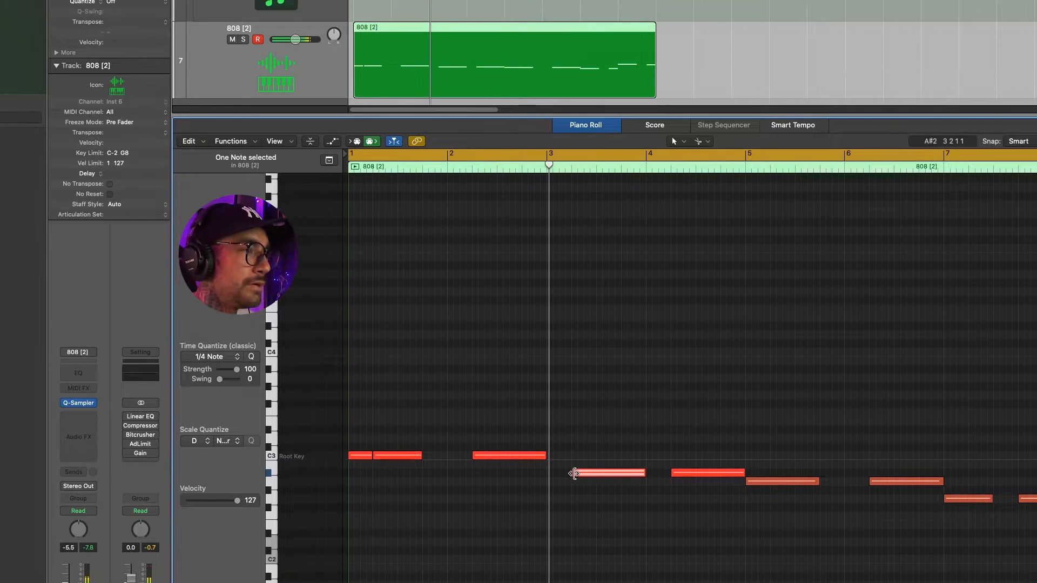
Trim the start of the bar 3 note to beat 3 and play the pattern from the beginning.
left_click_drag(574, 473, 597, 474)
key("Return")
key("space")
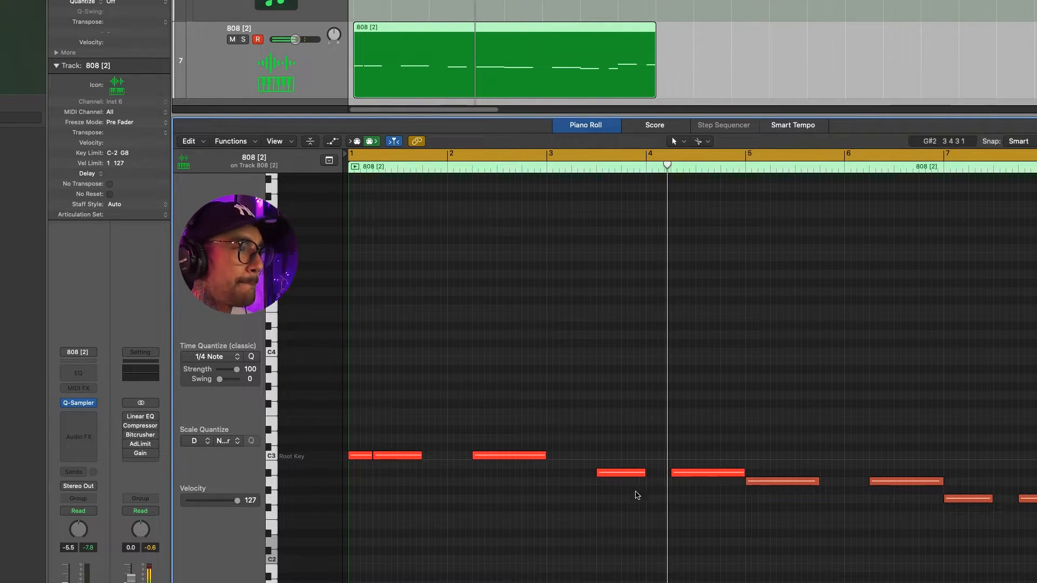
Split the bar 4 note at beat 4 and the bar 7 note at beat 2, auditioning the pattern.
left_click(721, 473)
key("space")
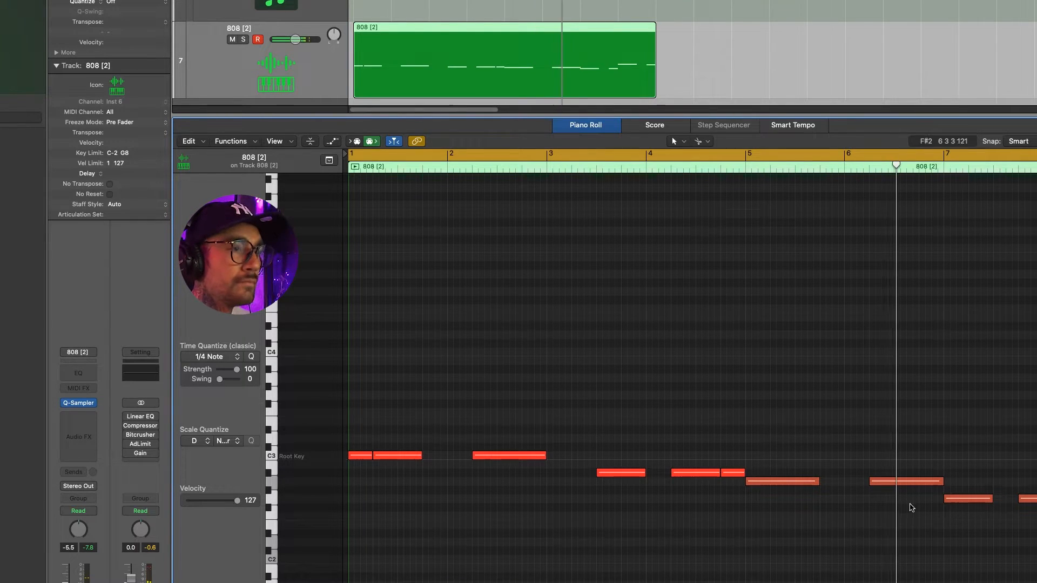
left_click(969, 500, "super")
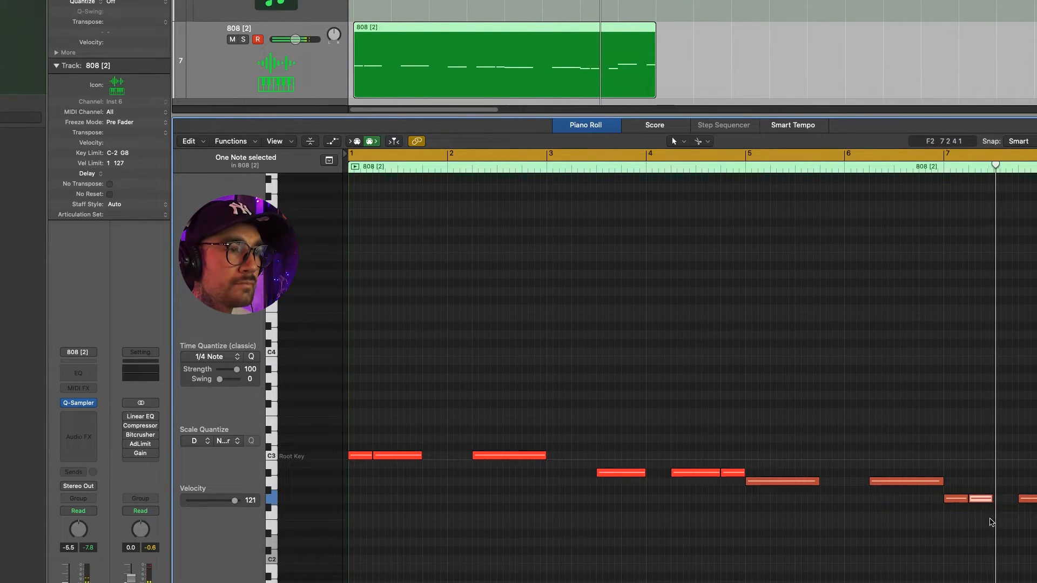
left_click(1021, 527)
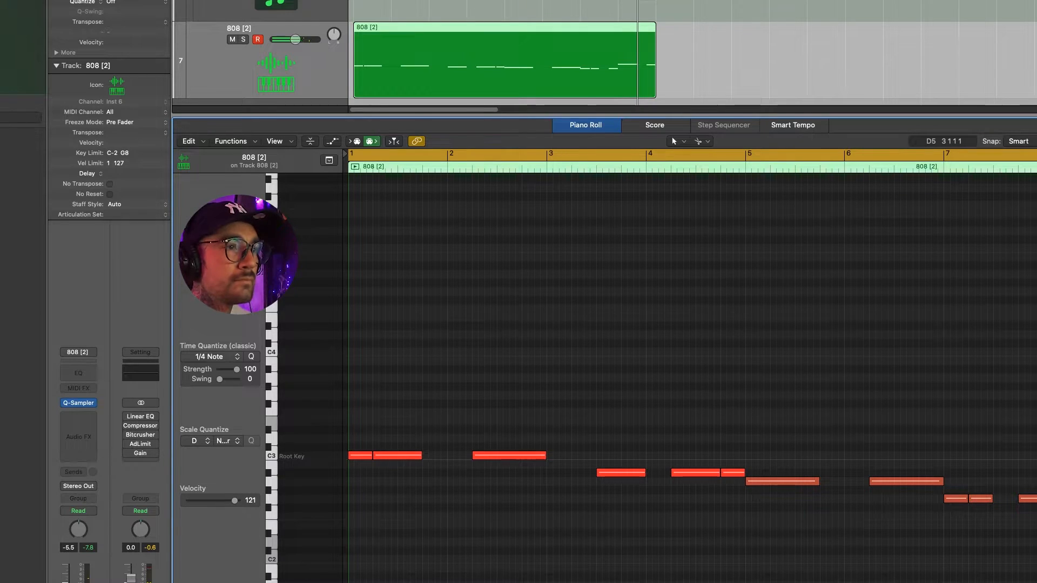
key("space")
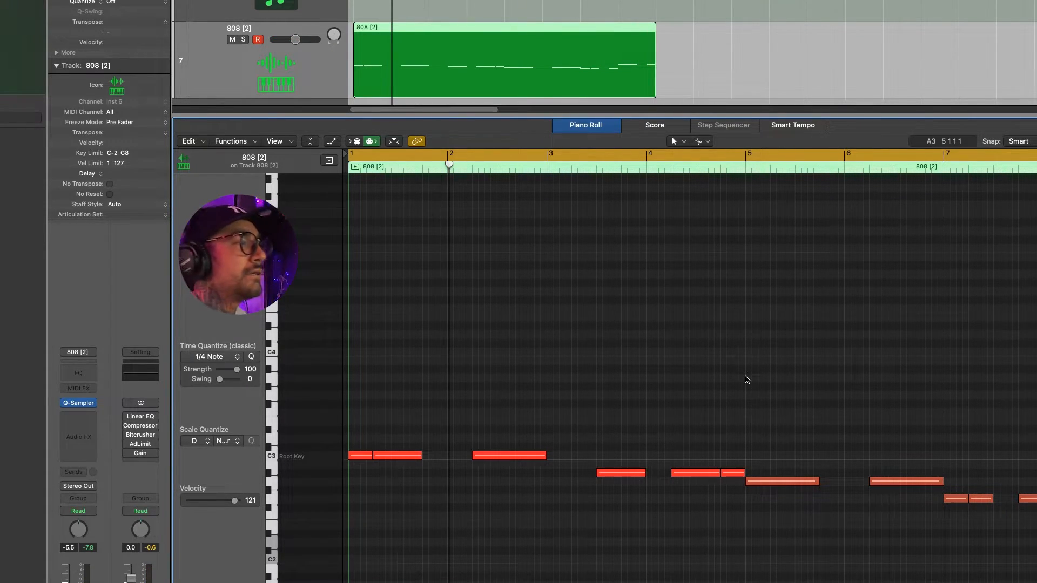
Set the secondary tool back to Brush and transpose the short first 808 note up one octave.
left_click(702, 142)
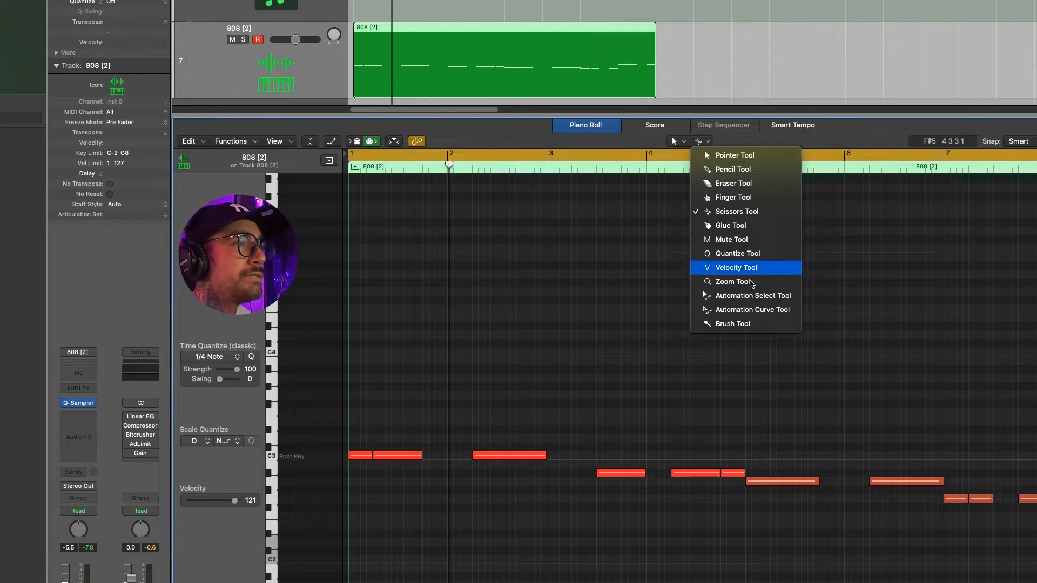
left_click(697, 335)
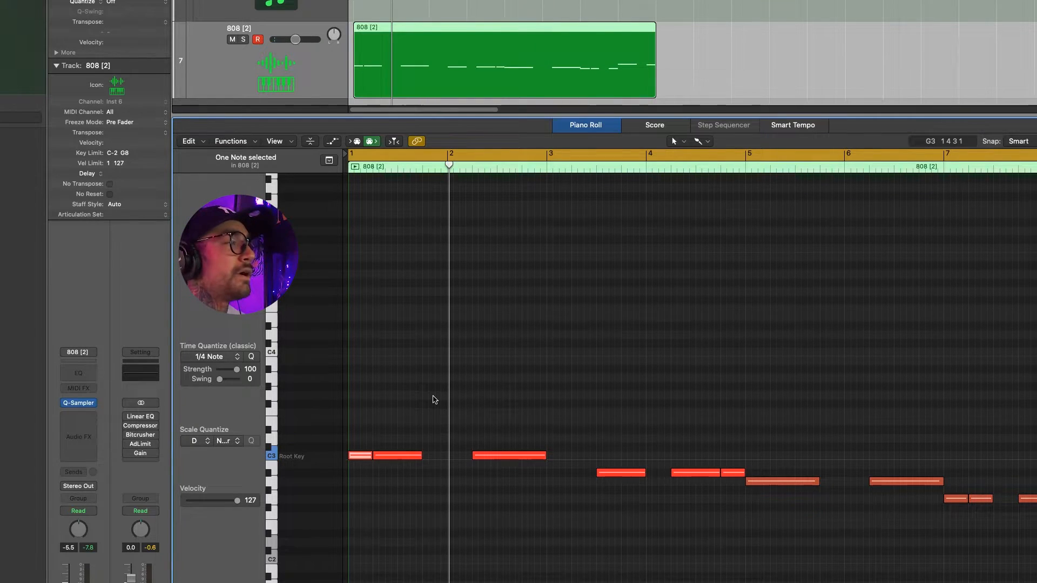
key("alt+shift+Up")
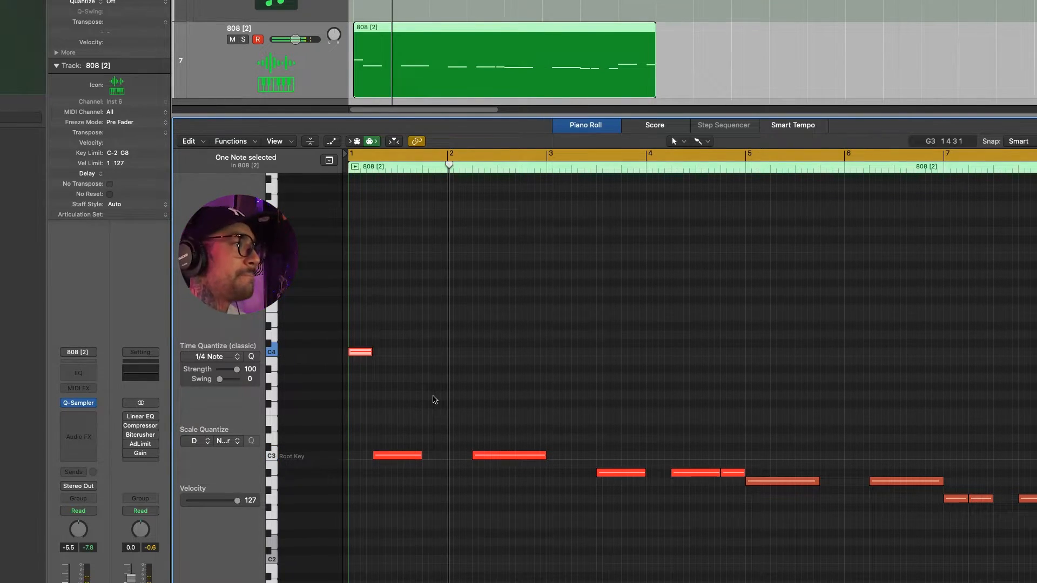
Play the 808 pattern from the beginning and shift the bar 3 note so it starts on beat 4.
left_click(435, 400)
scroll(470, 523, "up", 1)
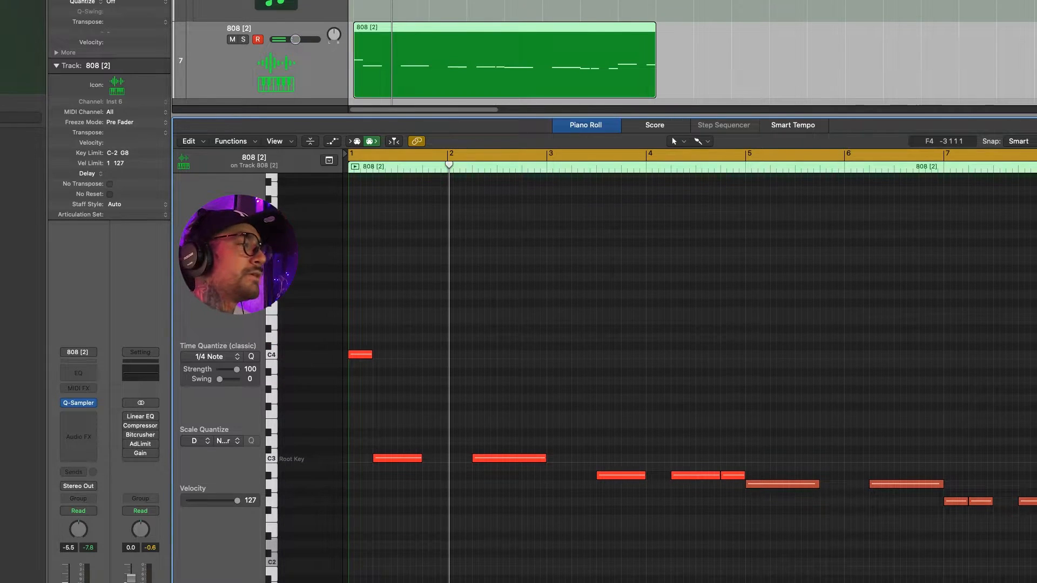
key("Return")
key("space")
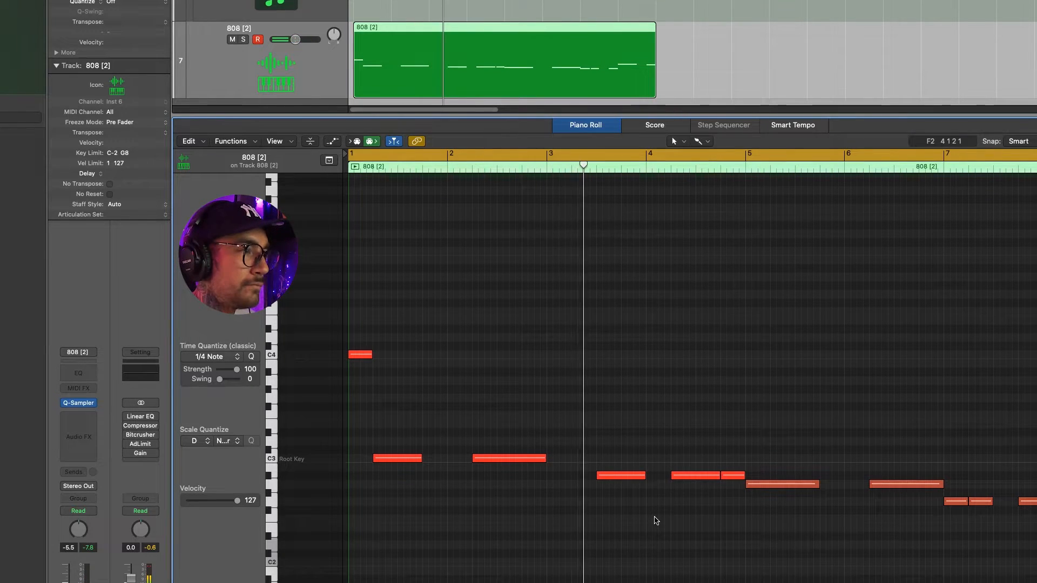
left_click_drag(600, 481, 670, 480)
left_click(642, 420)
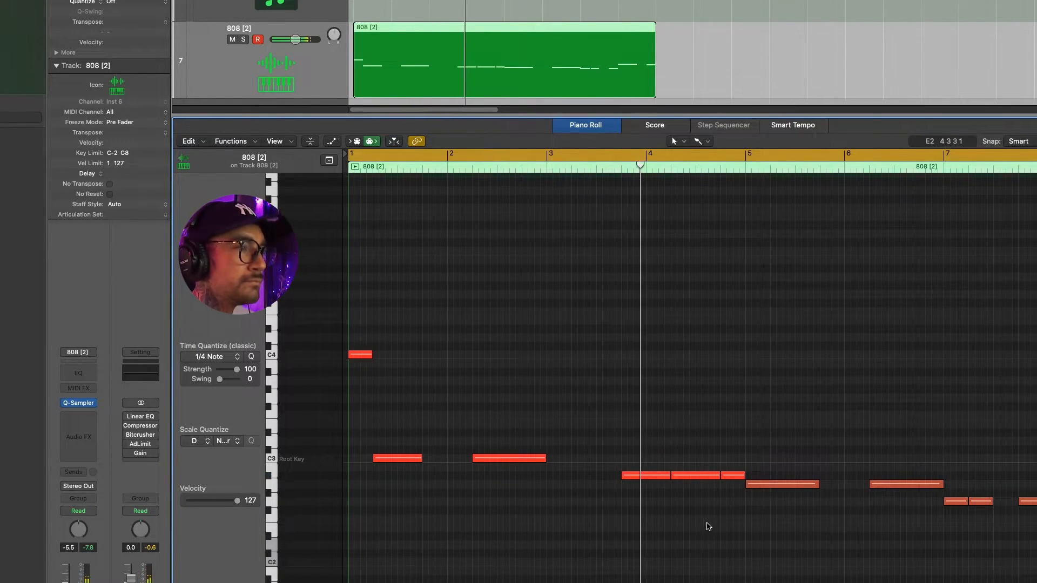
Split the longer bar 4 note at beat 3, transpose its second half up one octave, and audition the pattern.
left_click_drag(719, 477, 705, 480)
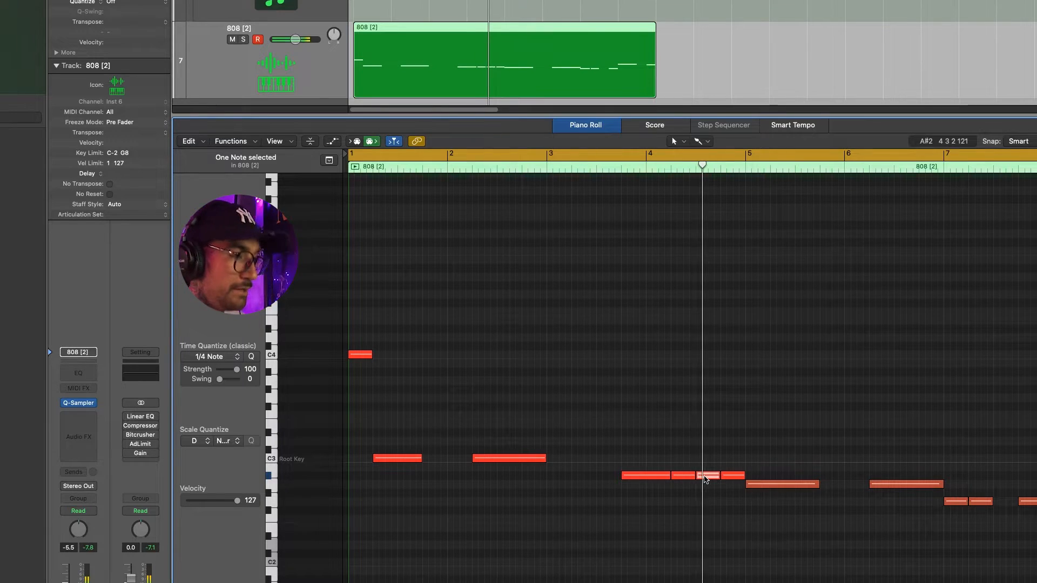
key("shift+alt+Up")
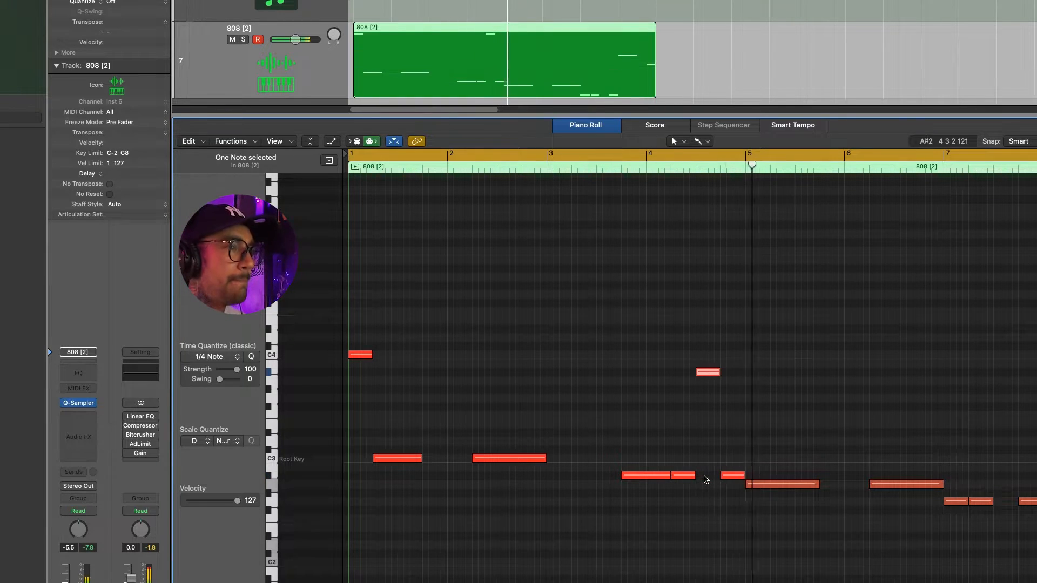
left_click(648, 172)
key("space")
left_click(677, 172)
left_click(770, 394)
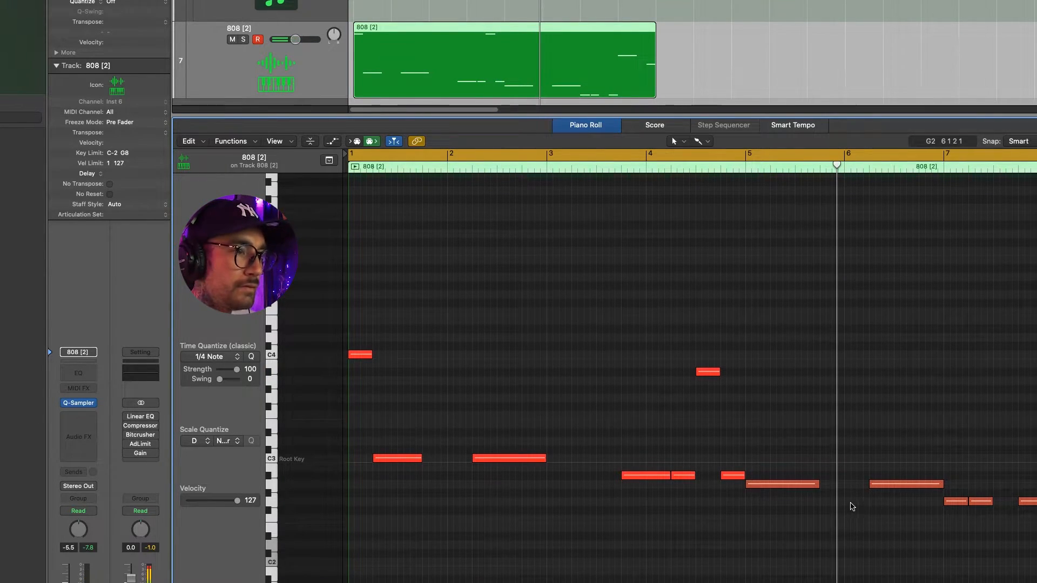
key("Return")
left_click(723, 170)
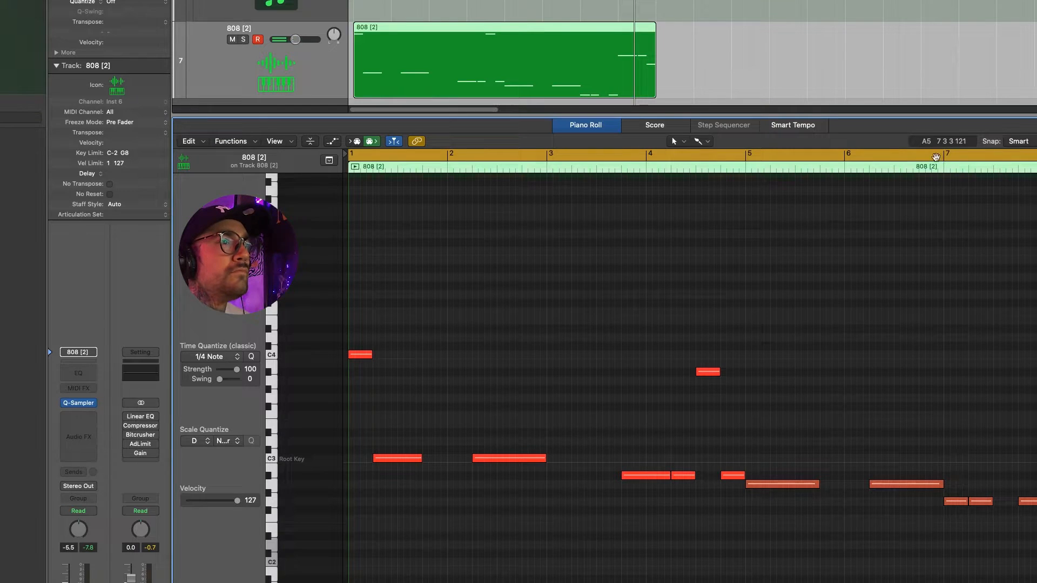
left_click(947, 170)
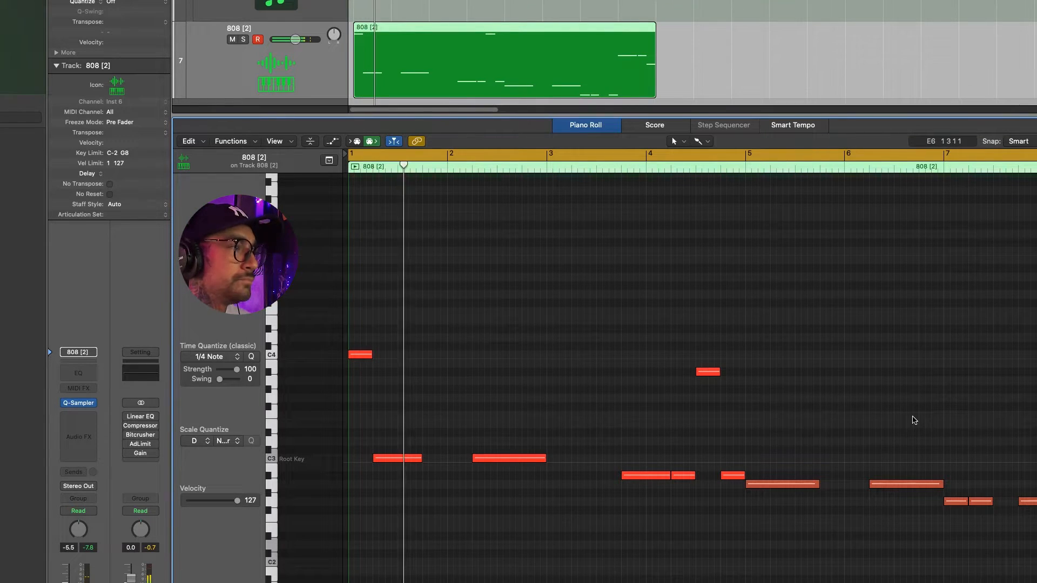
Split the bar 1 C3 note at beat 3, transpose the beat 2 part up one octave, and play it back.
scroll(598, 354, "down", 1)
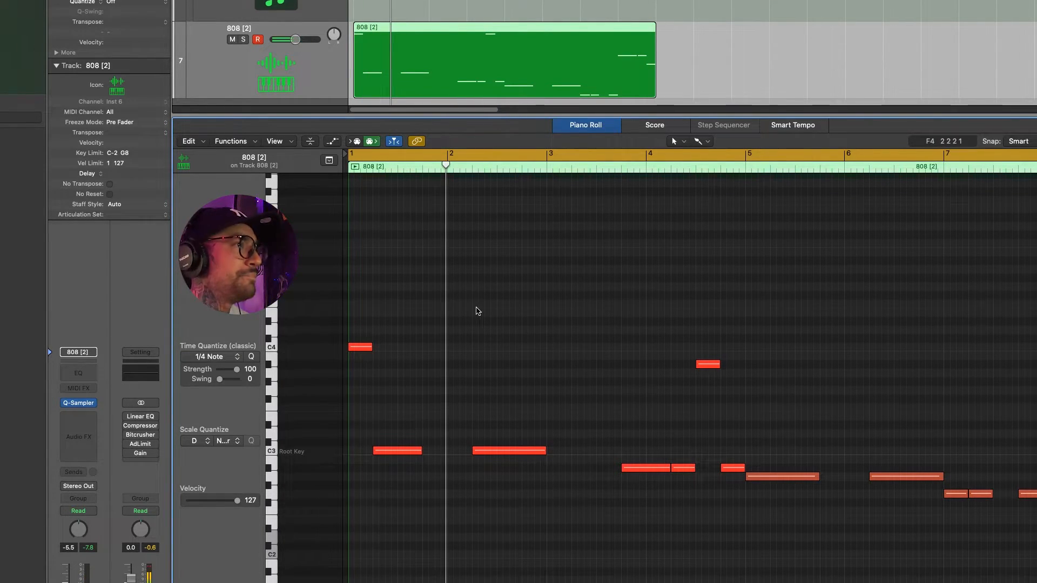
left_click_drag(376, 453, 404, 455)
left_click(394, 451)
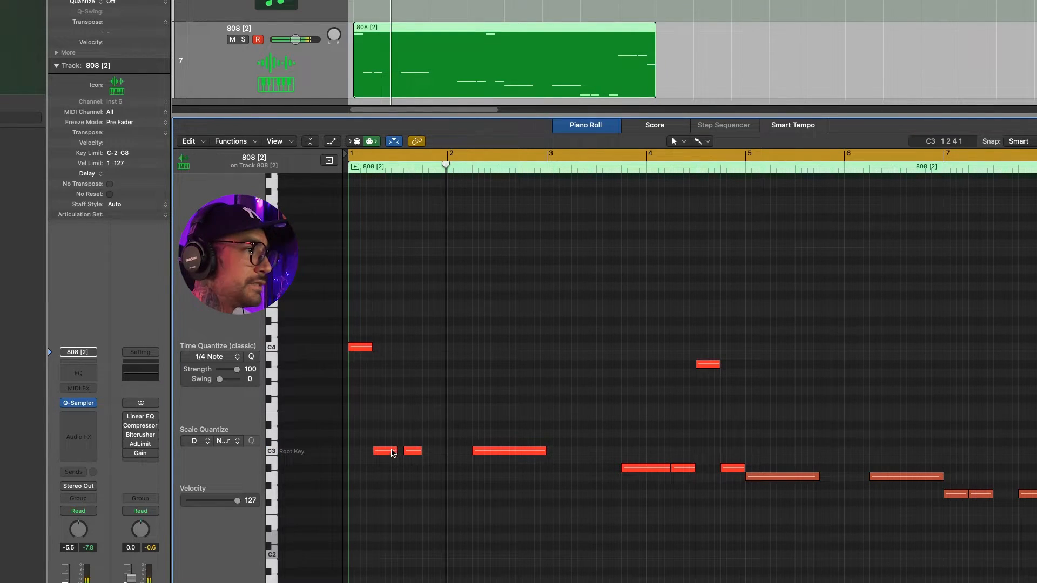
left_click_drag(406, 452, 401, 452)
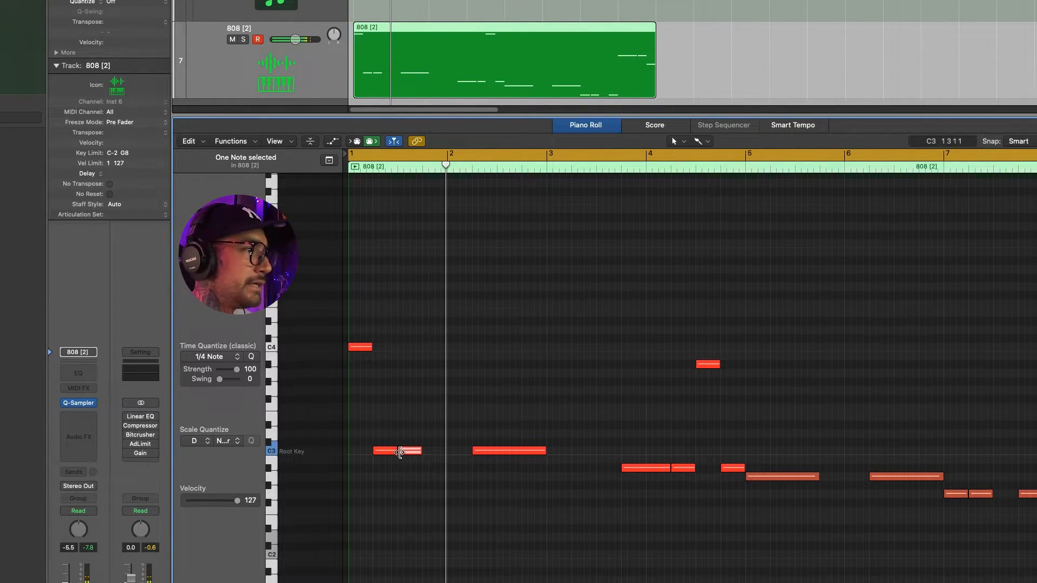
key("alt+shift+Up")
key("space")
left_click(380, 498)
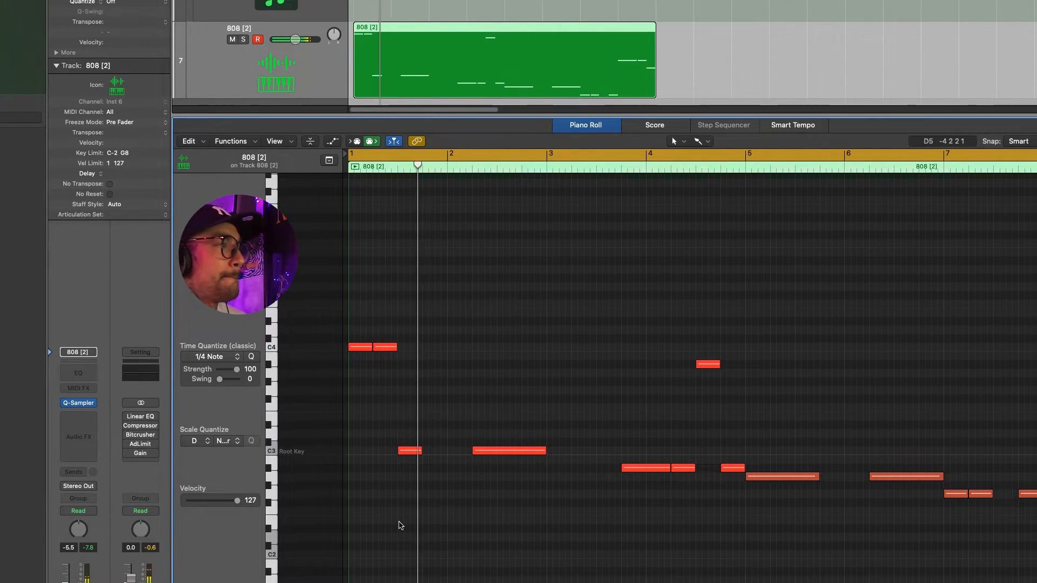
key("space")
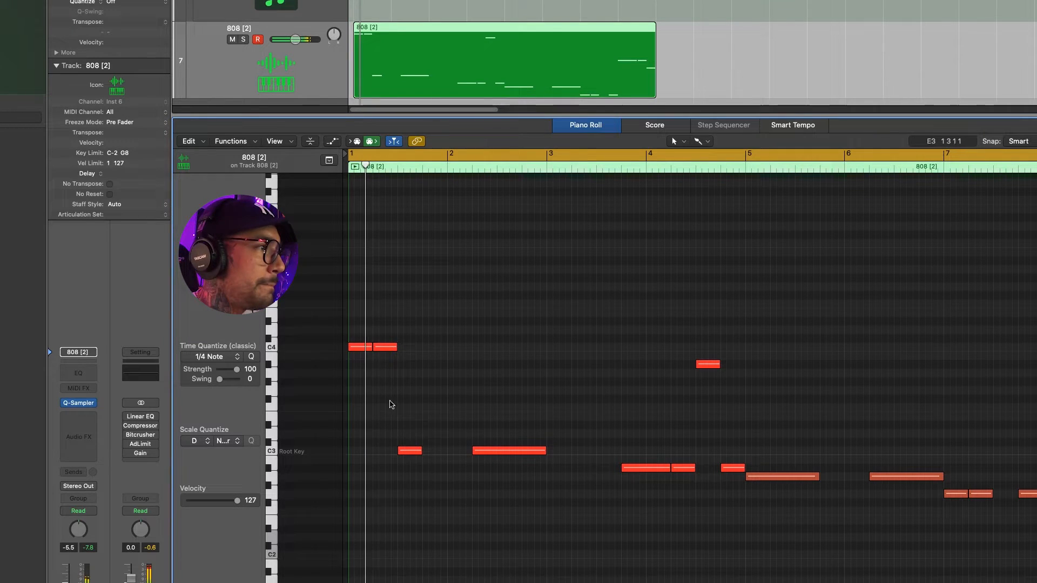
key("space")
Move the boundary between the two opening C4 notes half a beat earlier, to the middle of beat 1, and audition.
scroll(387, 373, "down", 1)
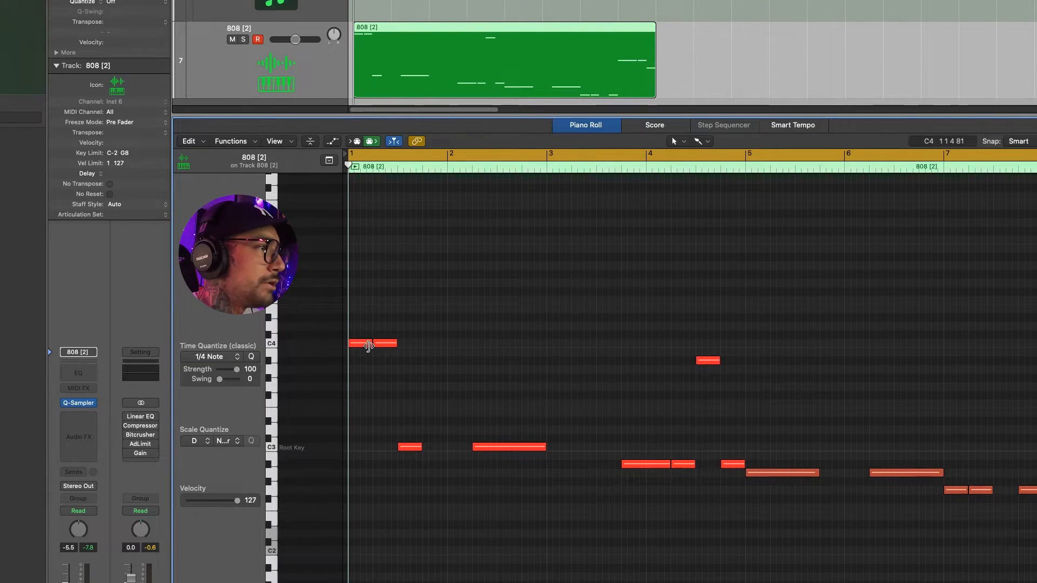
left_click_drag(371, 344, 361, 346)
key("space")
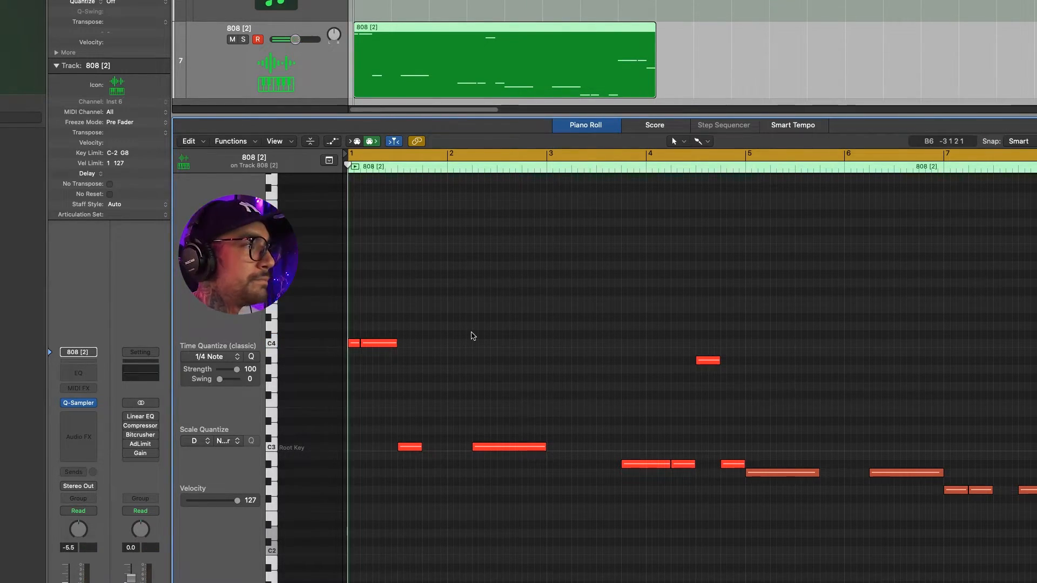
key("space")
key("space")
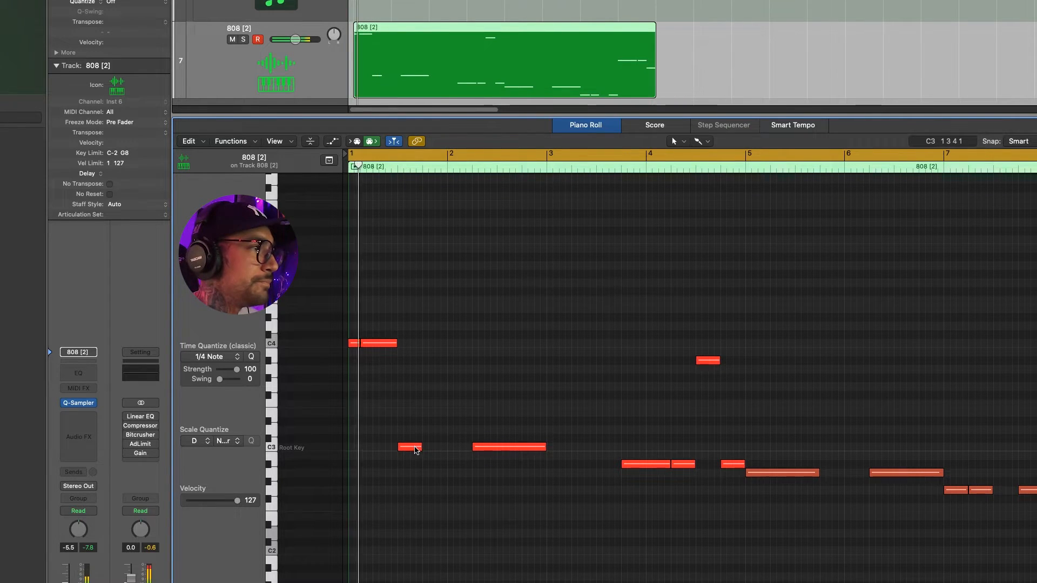
End the second C4 note halfway through beat 2, and add C3 notes in the remaining half beat and on beat 4 of bar 1.
left_click_drag(397, 345, 384, 345)
left_click_drag(376, 450, 385, 450)
key("space")
key("space")
left_click(428, 450)
key("space")
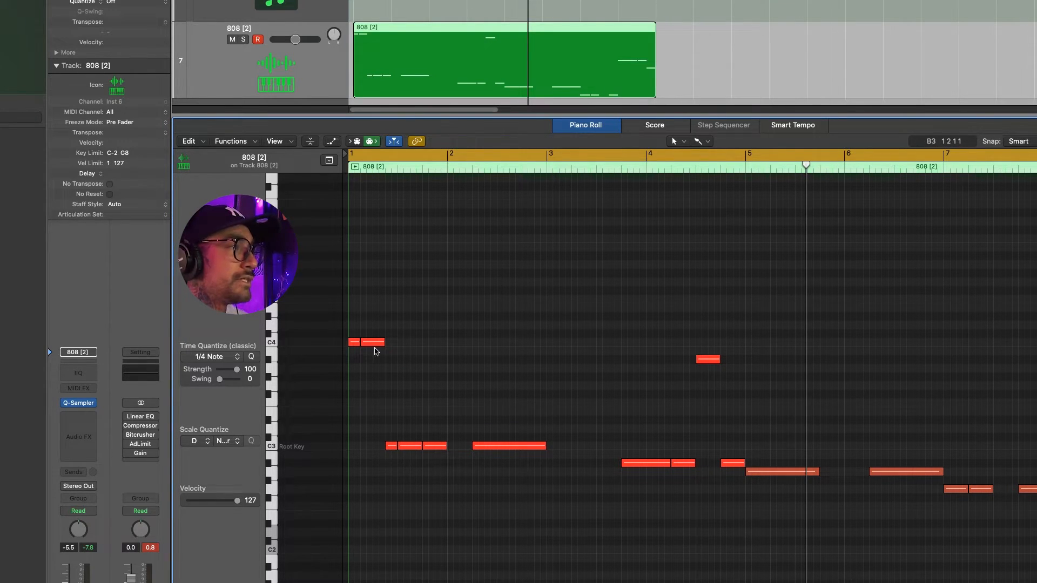
Delete the long C3 note in bar 2 and play the pattern from the beginning.
left_click_drag(510, 419, 524, 495)
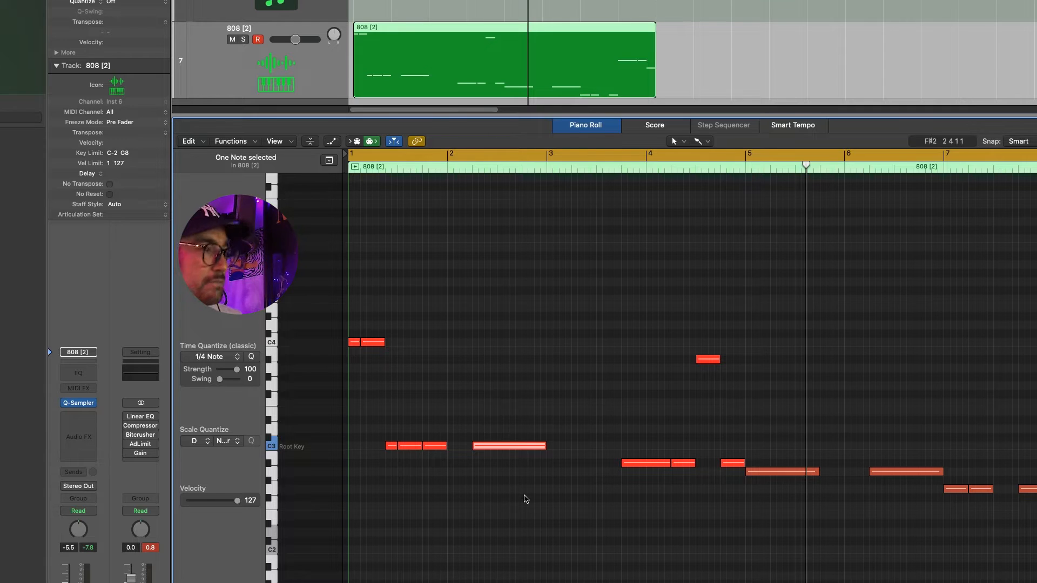
key("Delete")
key("Return")
key("space")
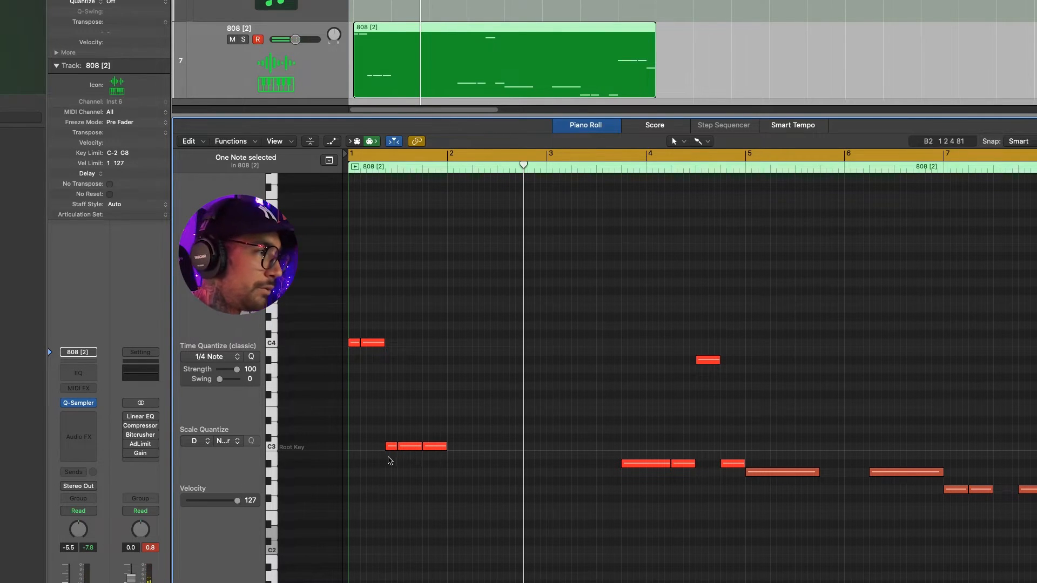
Divide the short C3 note before beat 3 of bar 1 in two and extend the last C3 note to beat 2 of bar 2.
left_click_drag(387, 448, 394, 453)
left_click(413, 468)
key("space")
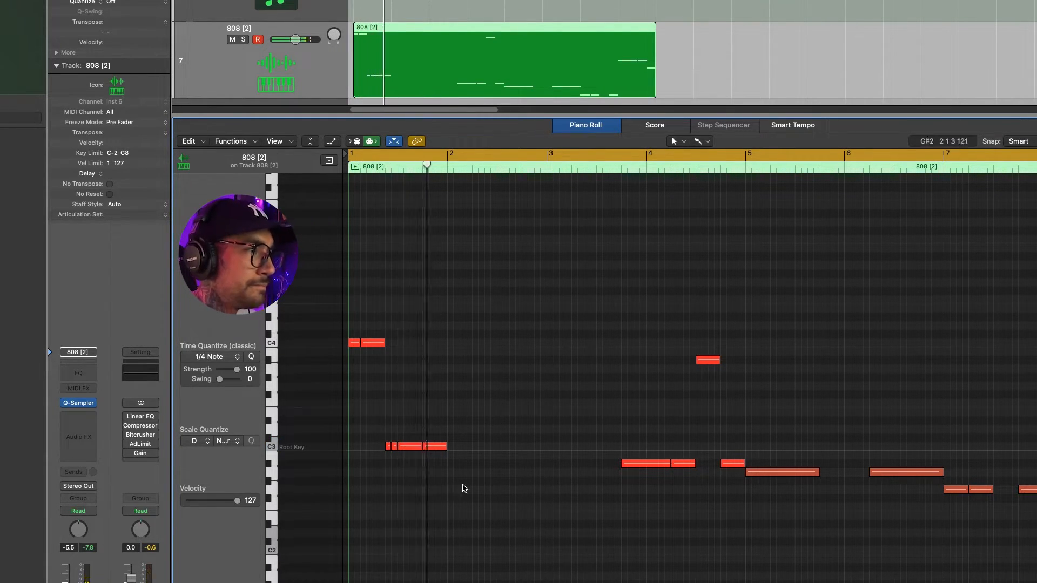
left_click_drag(448, 451, 472, 448)
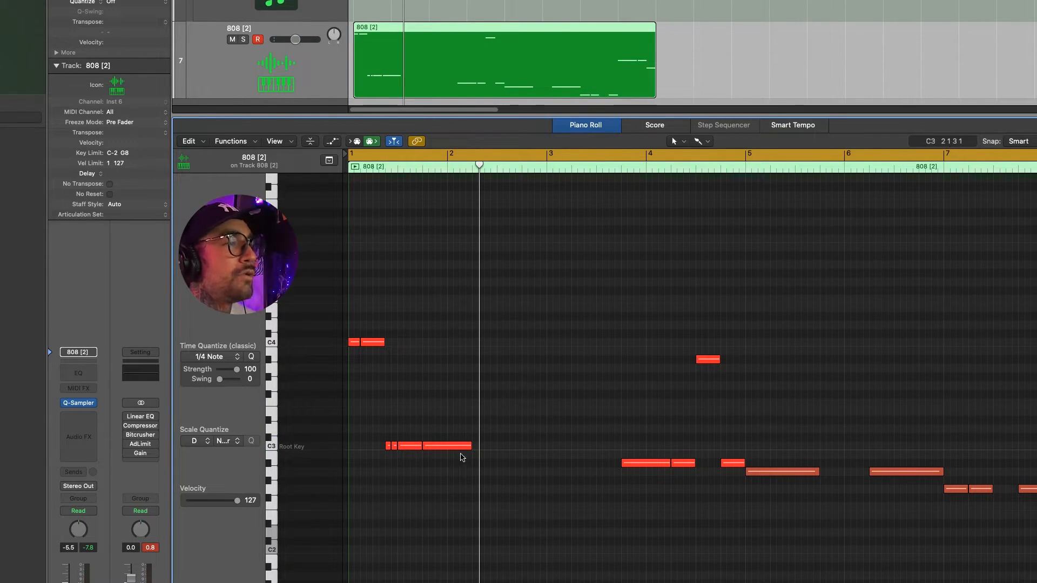
key("space")
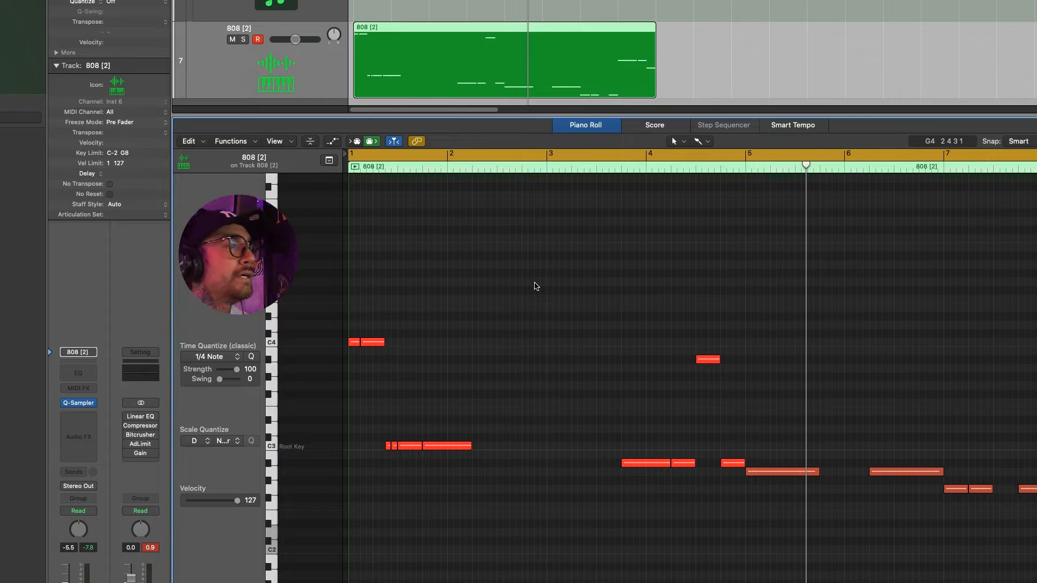
Set the Time Quantize value to 1/16 Triplet (1/24).
scroll(522, 399, "down", 3)
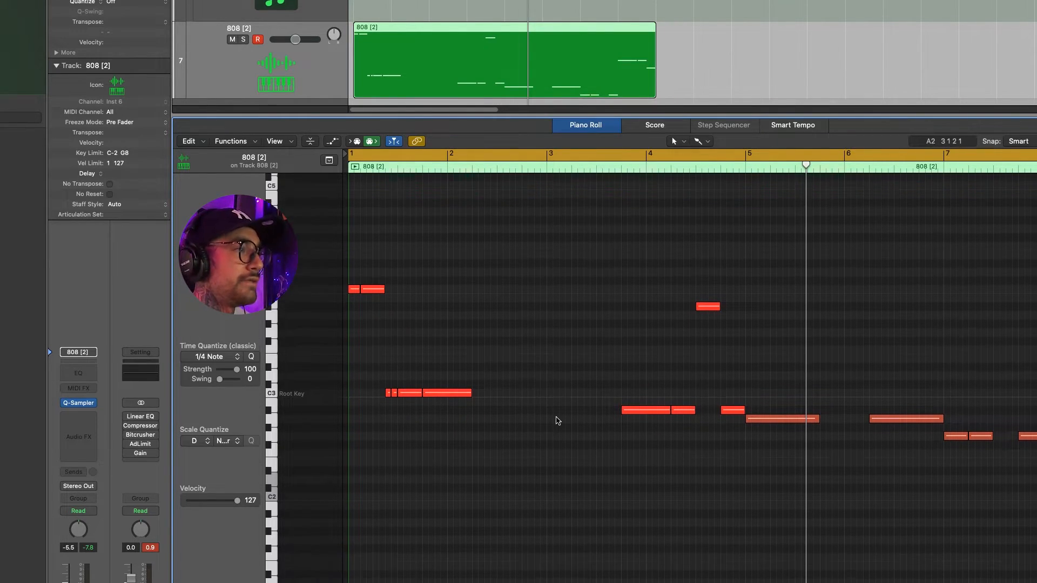
scroll(558, 421, "up", 3)
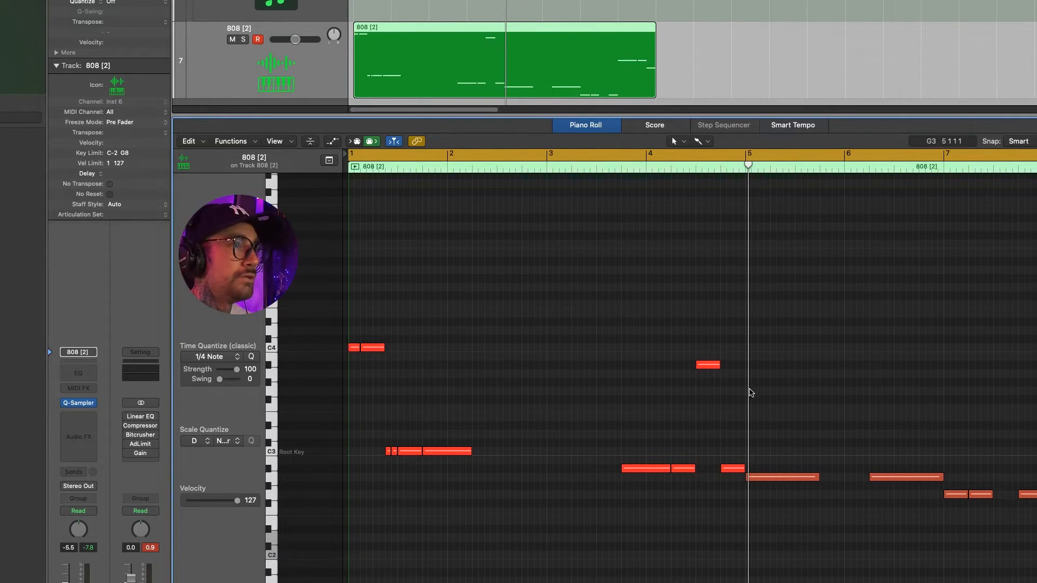
left_click(749, 167)
left_click(652, 167)
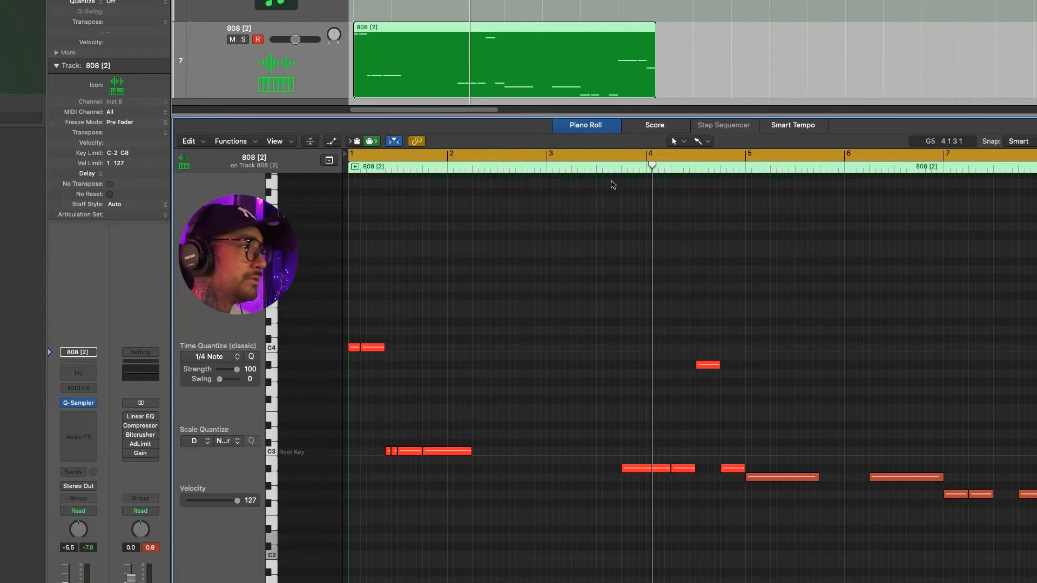
left_click(224, 362)
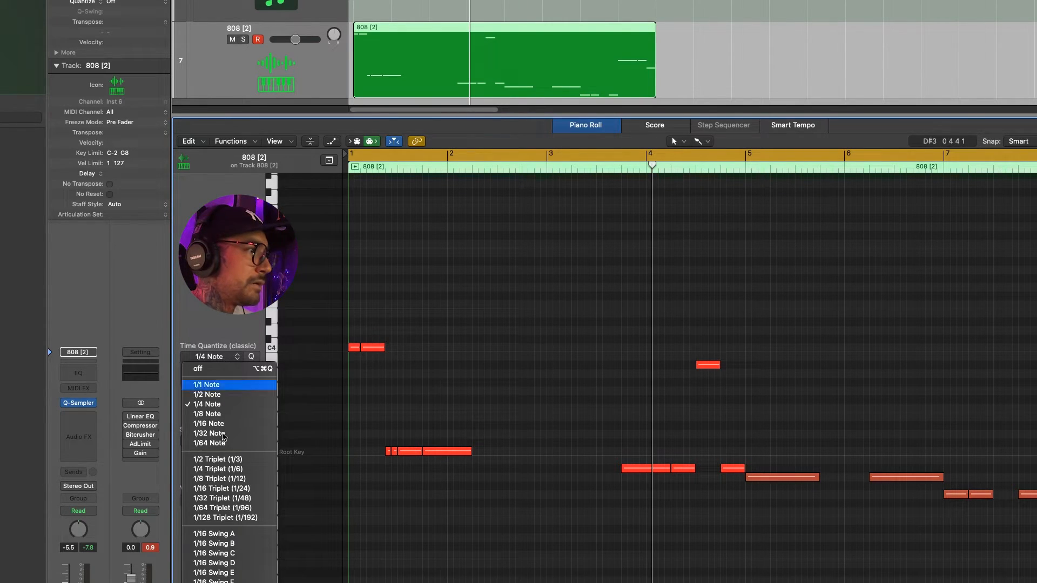
left_click(235, 491)
Trim the bar 4 beat 4 note to its second half, fill the first half with three short triplet notes, and play the pattern.
left_click_drag(722, 469, 732, 469)
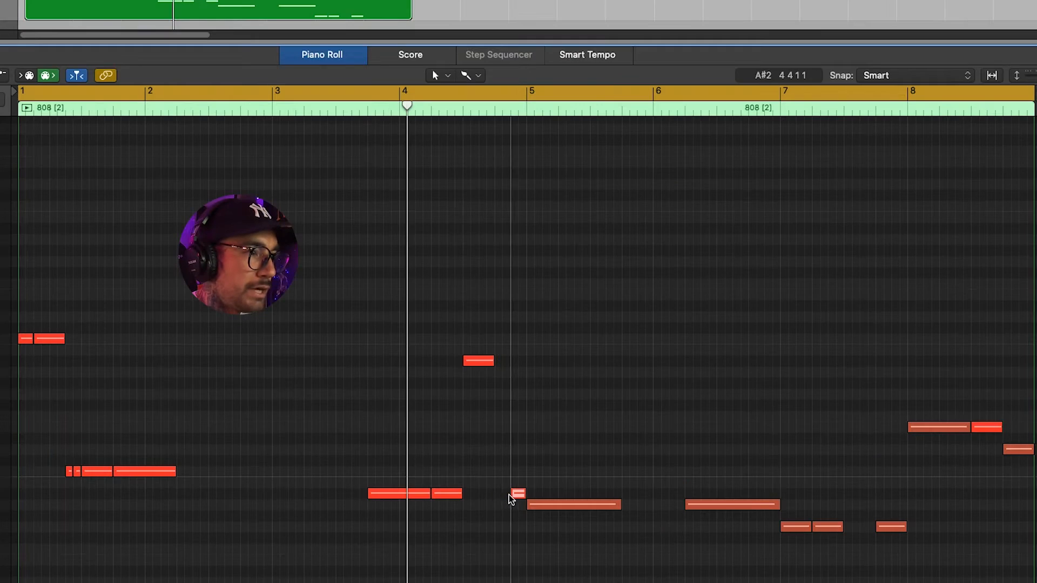
left_click(498, 496, "super")
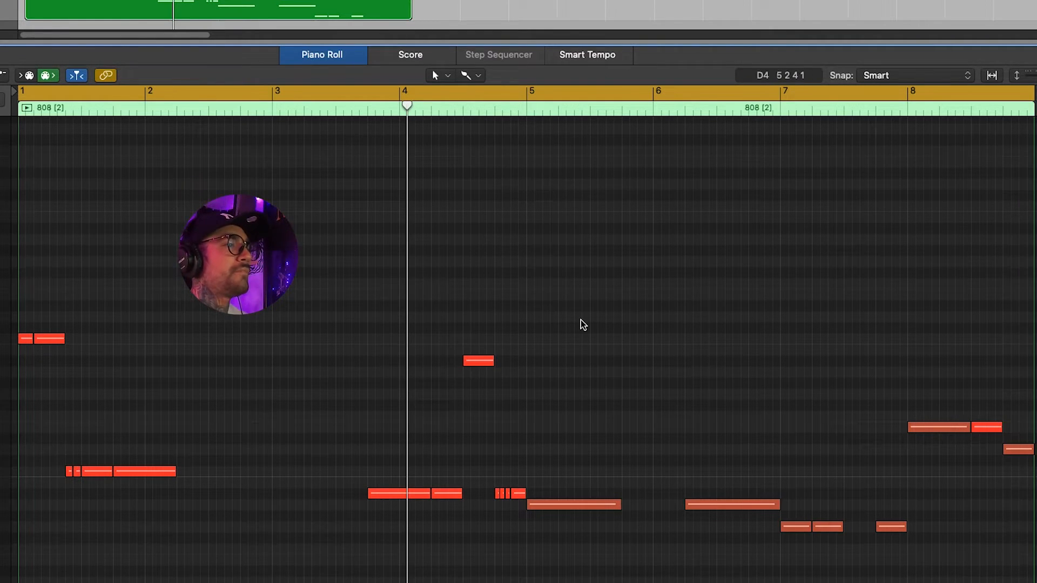
key("Return")
key("space")
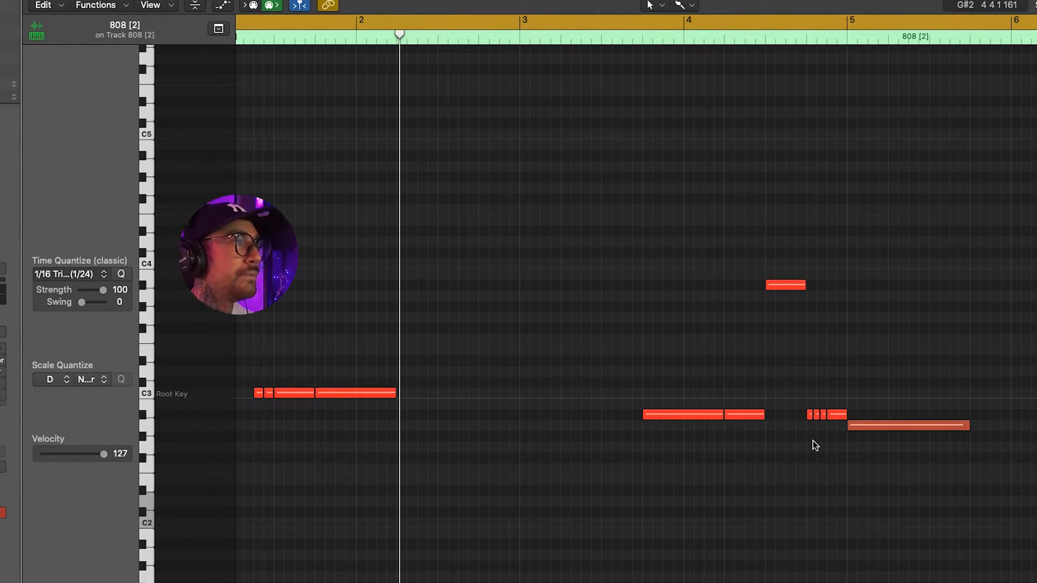
Lower the velocity of the three short triplet notes in bar 4 to 96 using the Note Velocity lane.
key("a")
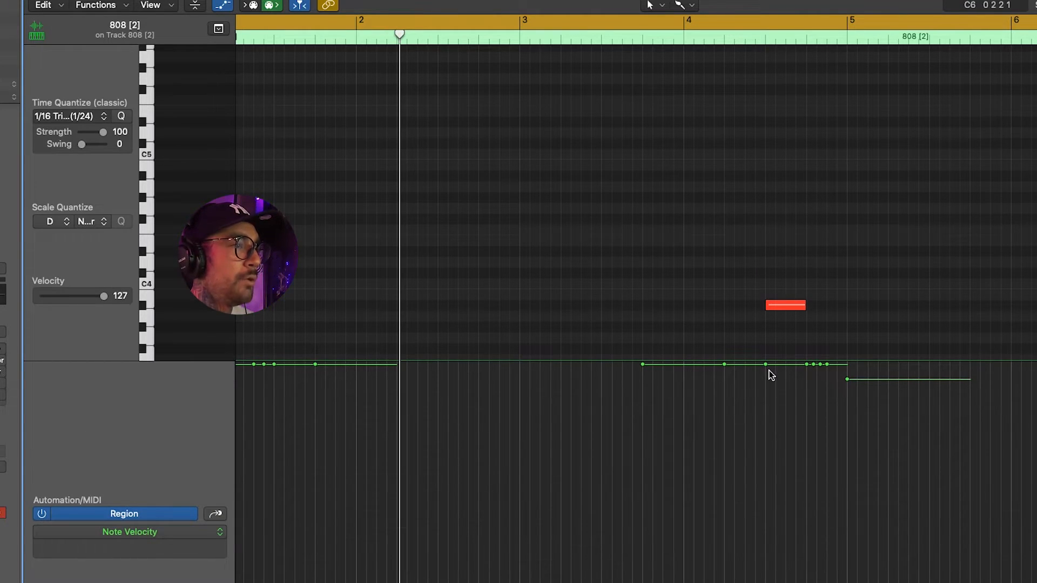
scroll(982, 268, "down", 5)
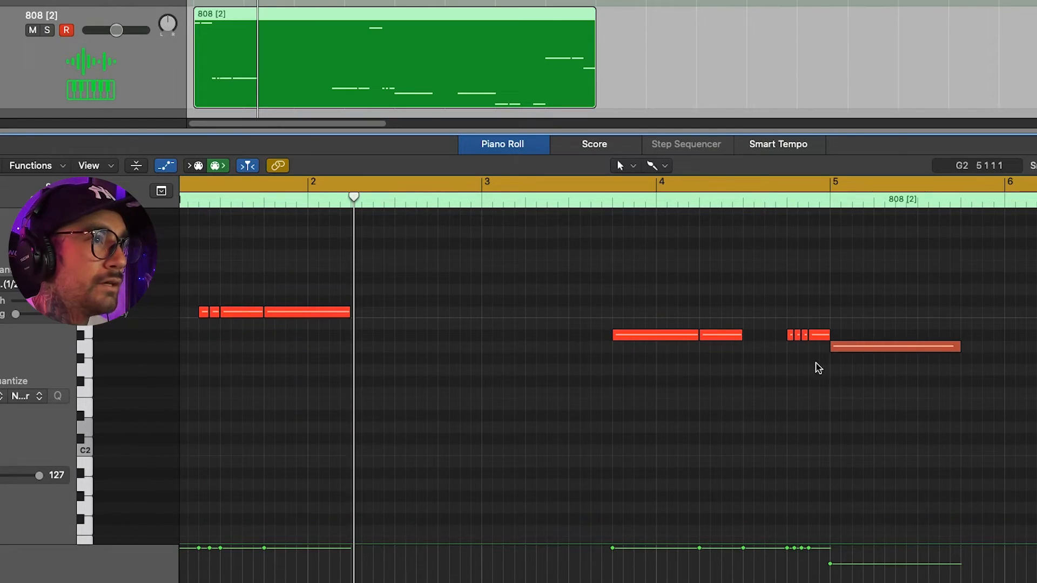
left_click_drag(777, 328, 812, 354)
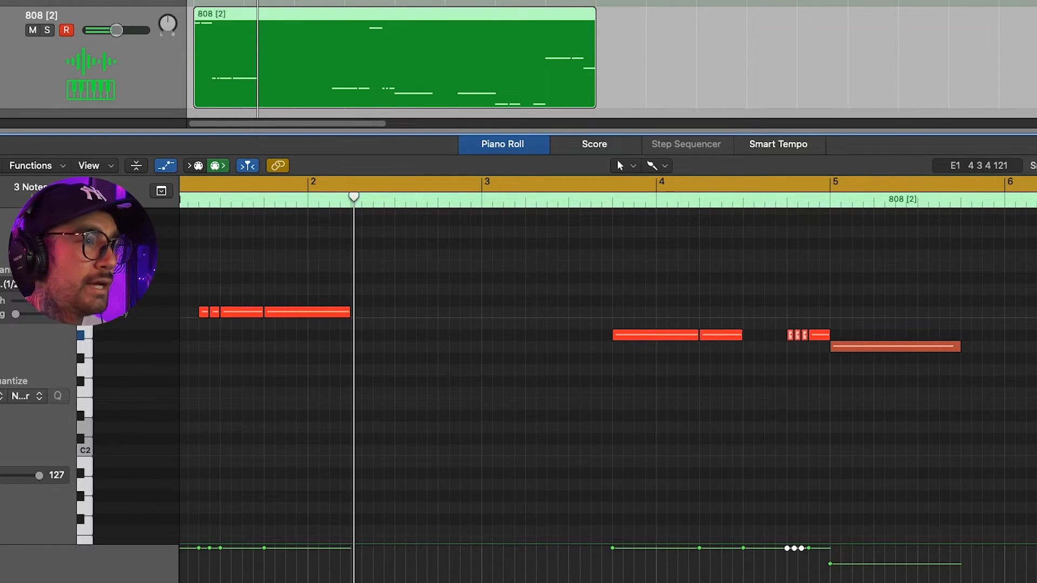
left_click_drag(787, 549, 787, 582)
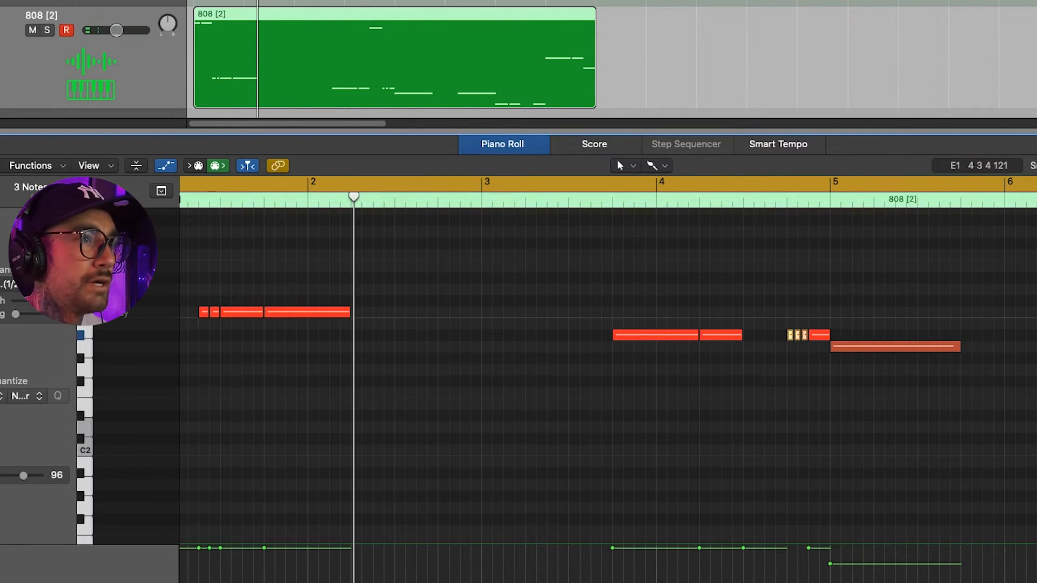
left_click(820, 487)
key("a")
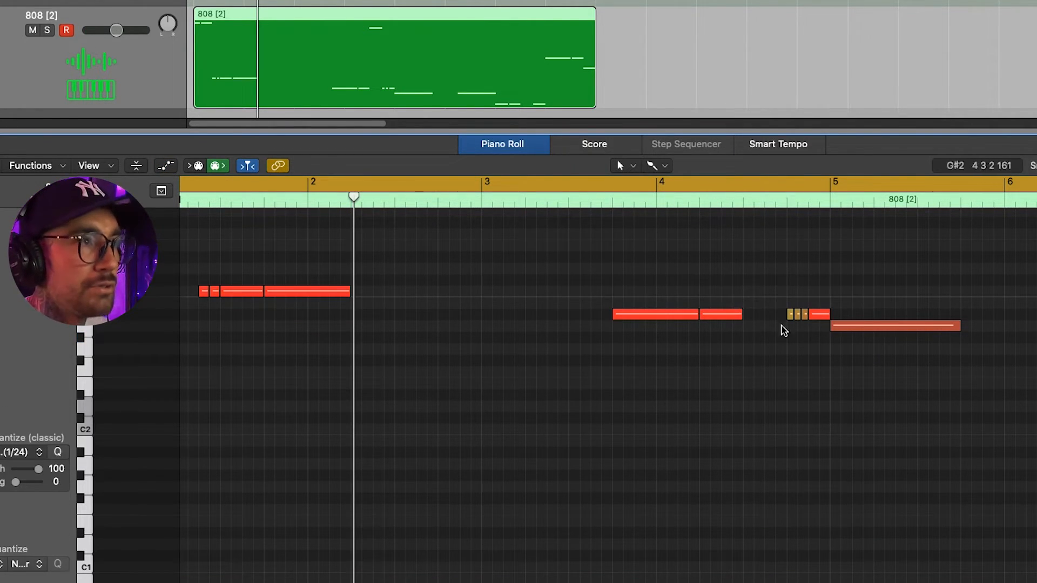
Set the cycle range from the second half of bar 3 to the start of bar 6 and play it.
left_click_drag(591, 193, 1008, 209)
key("space")
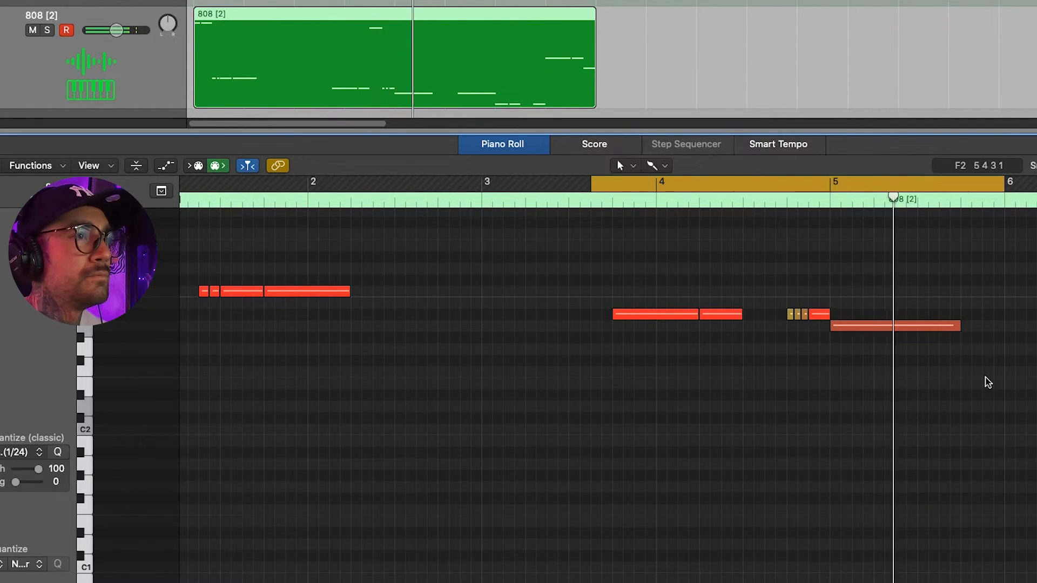
Stop playback and look over the 808 notes across the whole region.
key("space")
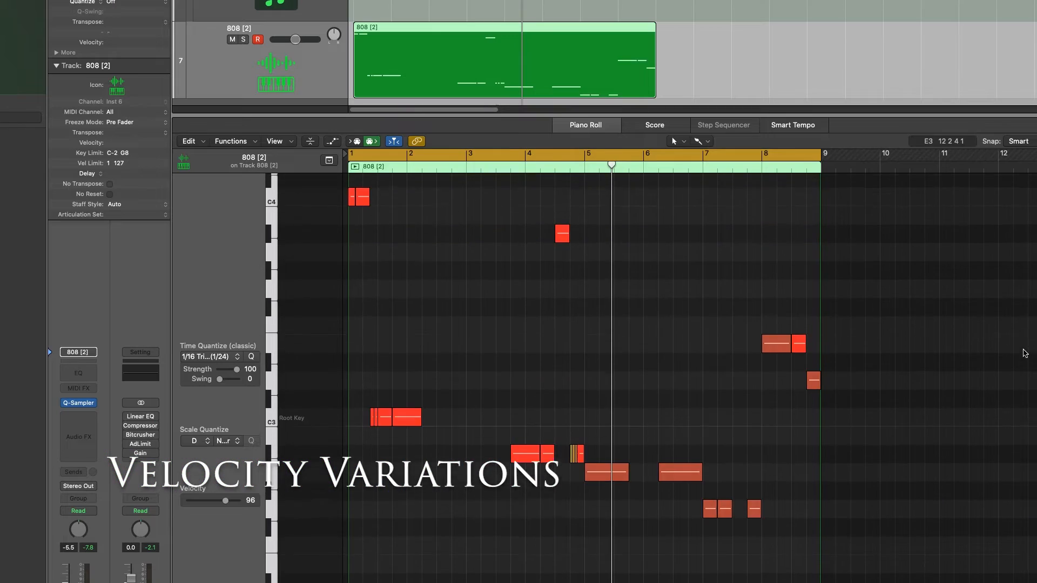
scroll(1025, 354, "down", 1)
key("super+Right")
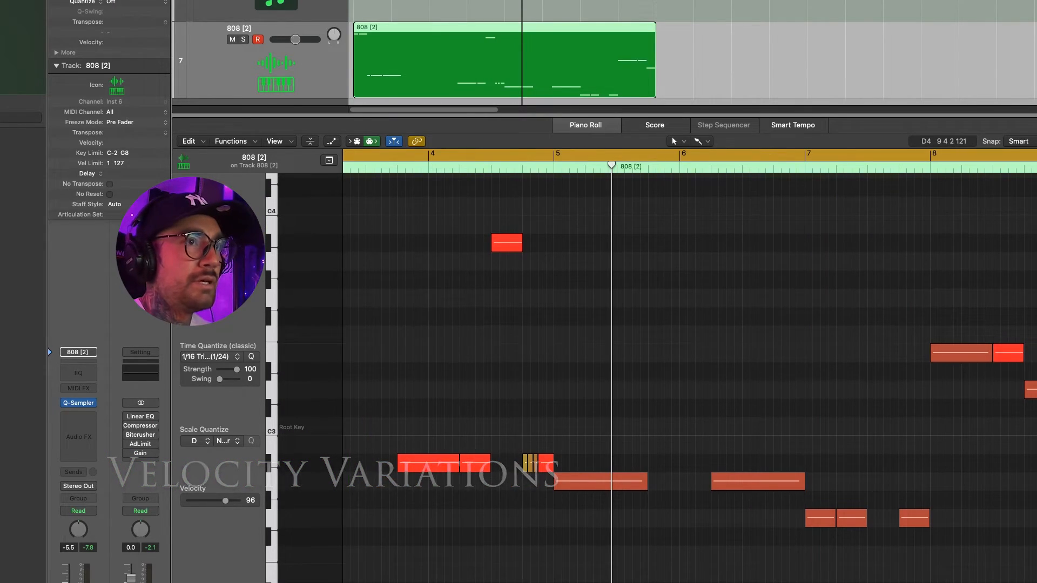
key("super+Down")
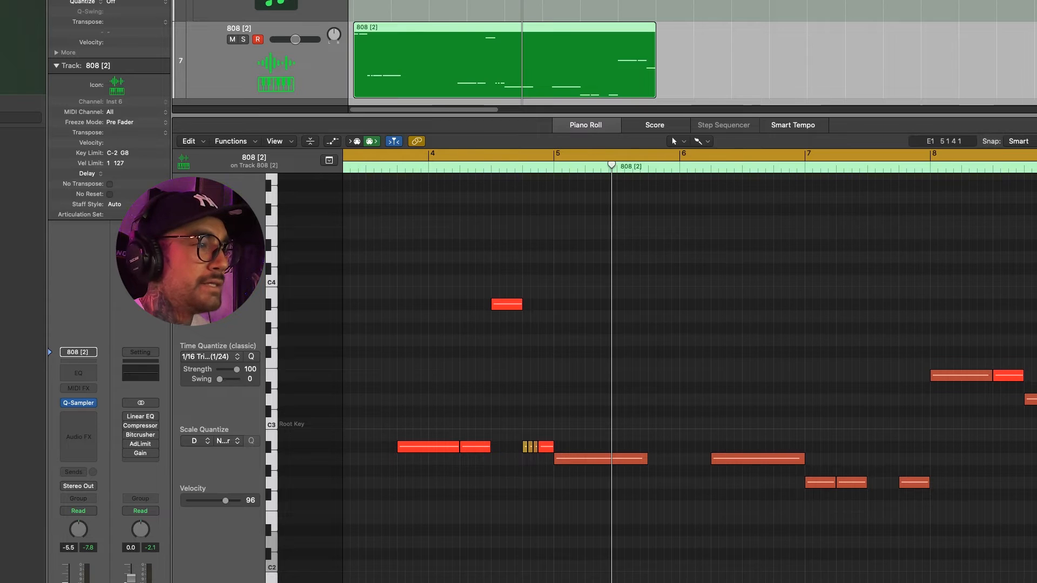
scroll(690, 372, "left", 5)
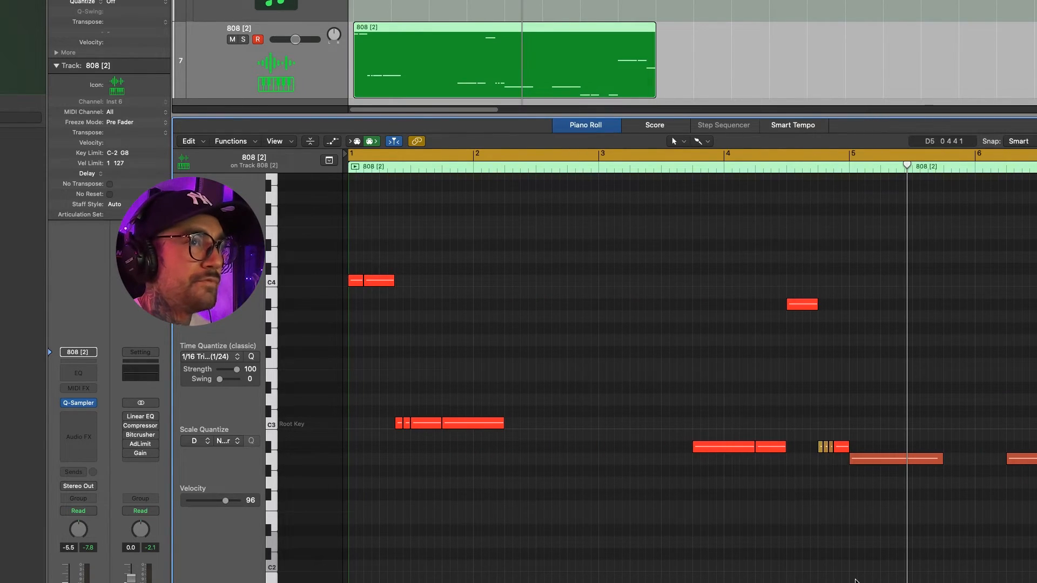
scroll(690, 373, "right", 3)
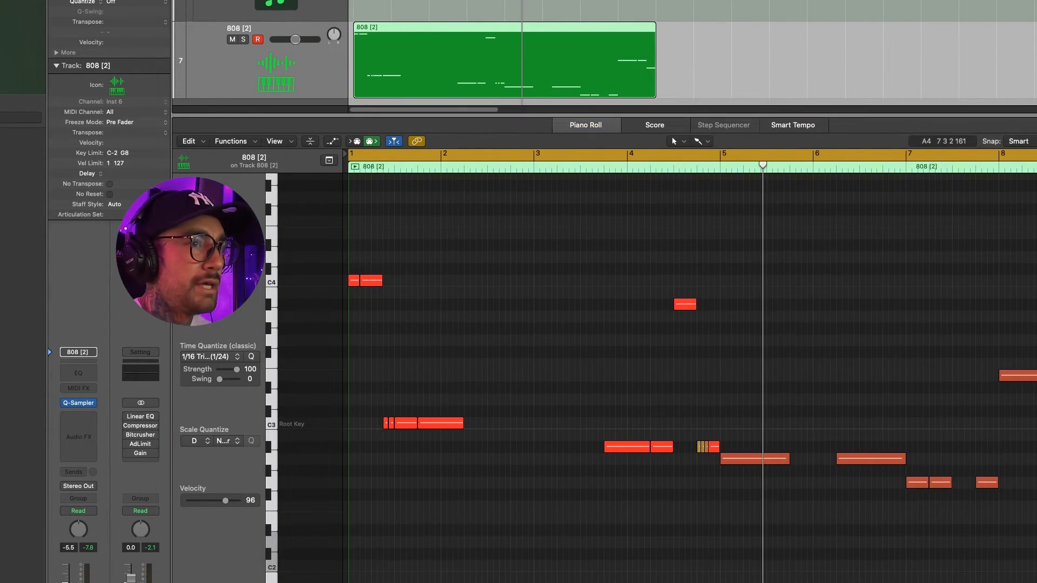
left_click(813, 532)
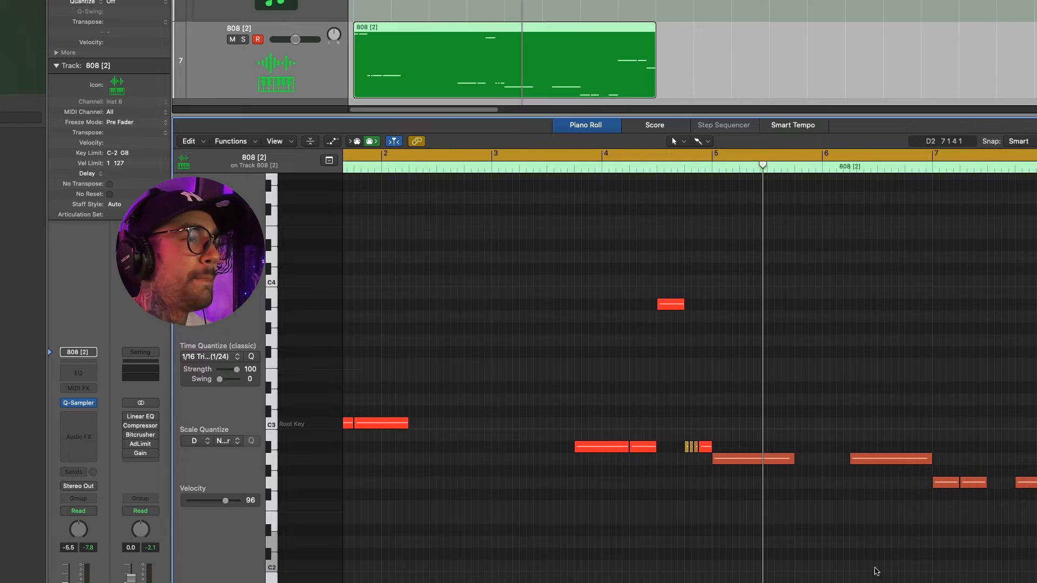
scroll(689, 366, "left", 3)
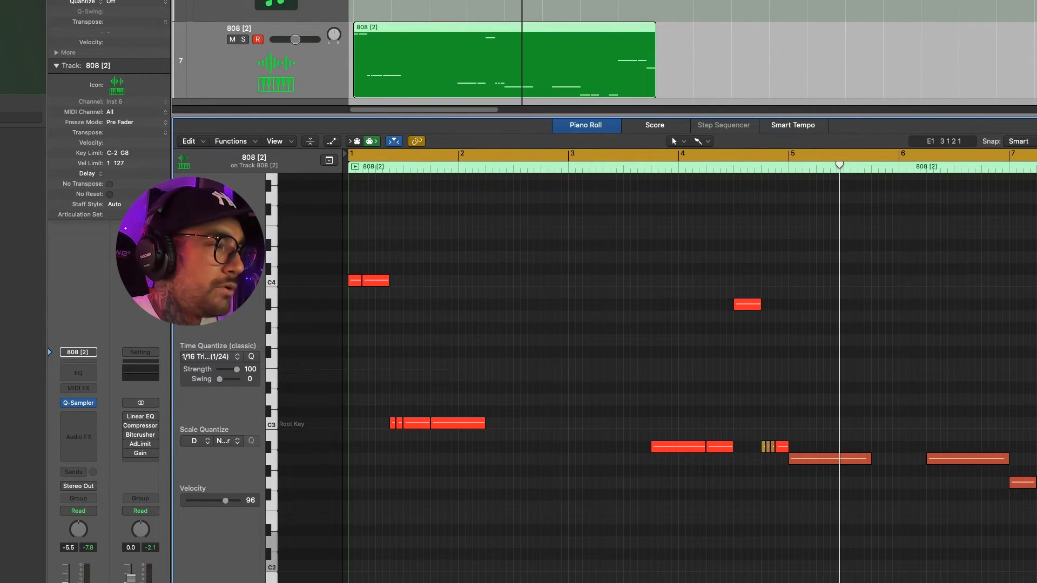
scroll(529, 376, "right", 5)
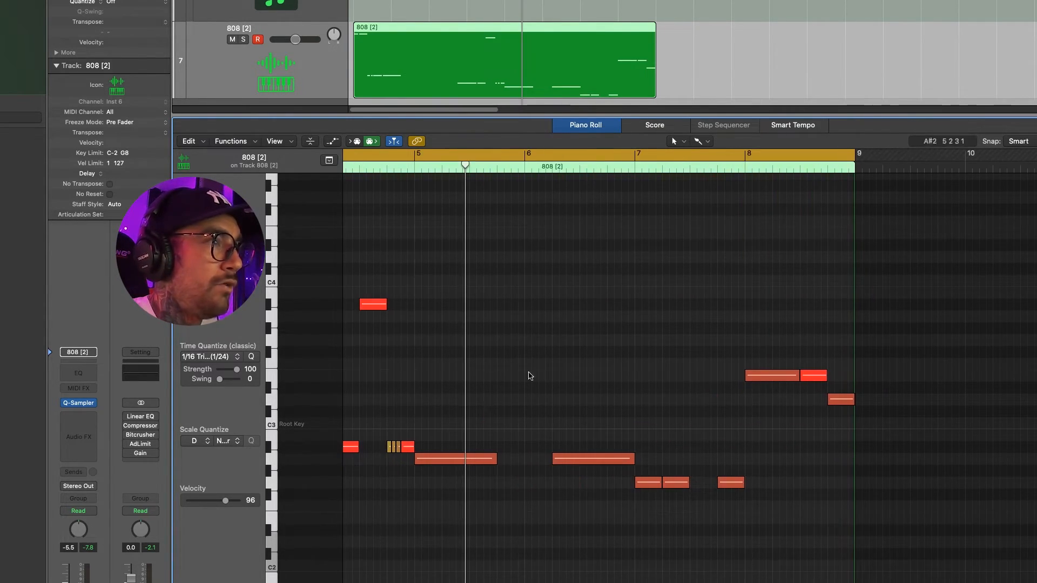
Set the cycle range from bar 6 to bar 9 and play that section.
left_click(527, 156)
left_click_drag(528, 157, 852, 169)
key("space")
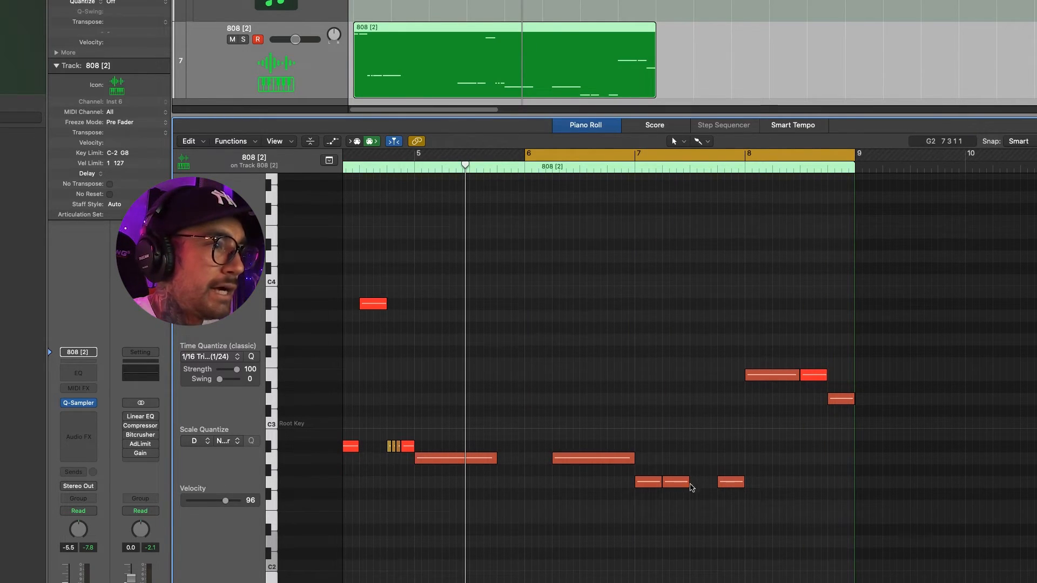
key("space")
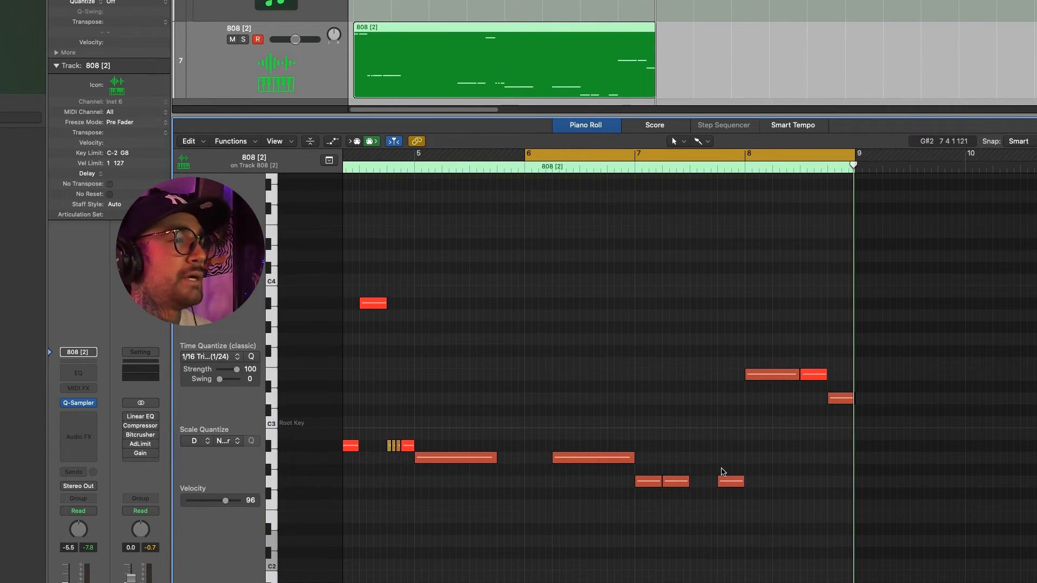
Extend the start of the cycle range back to bar 1 and play the full pattern.
left_click_drag(1036, 141, 1031, 141)
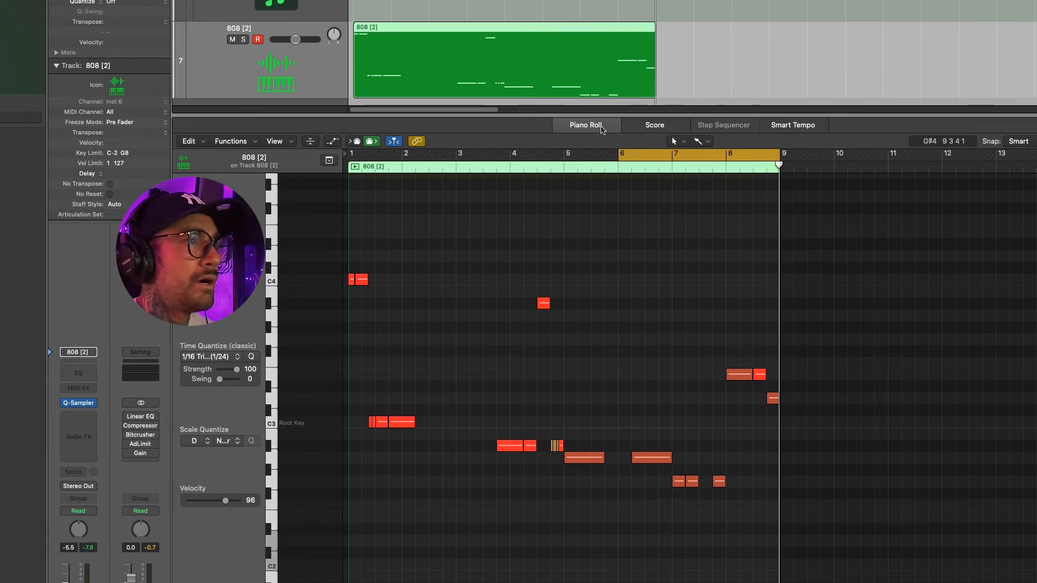
left_click_drag(619, 154, 351, 152)
key("space")
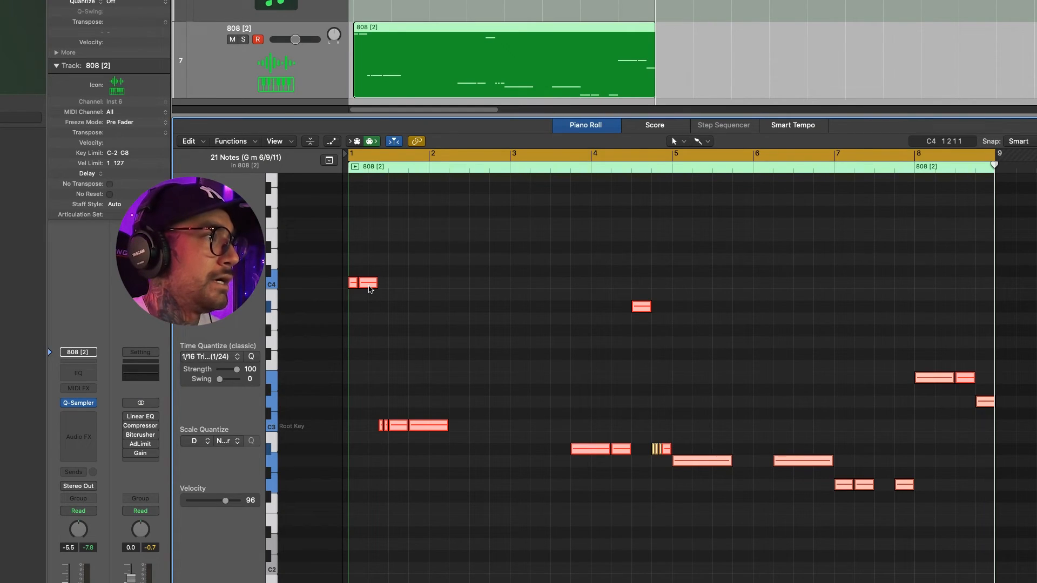
Transpose all the 808 notes down four semitones, play the result, and clear the note selection.
left_click_drag(371, 289, 376, 334)
key("space")
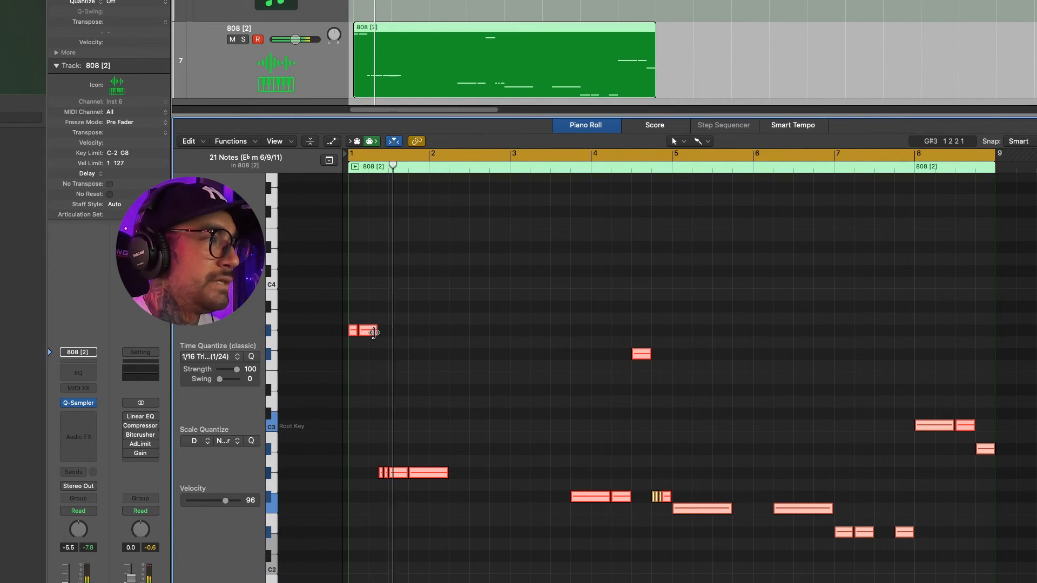
scroll(375, 333, "down", 1)
left_click(427, 405)
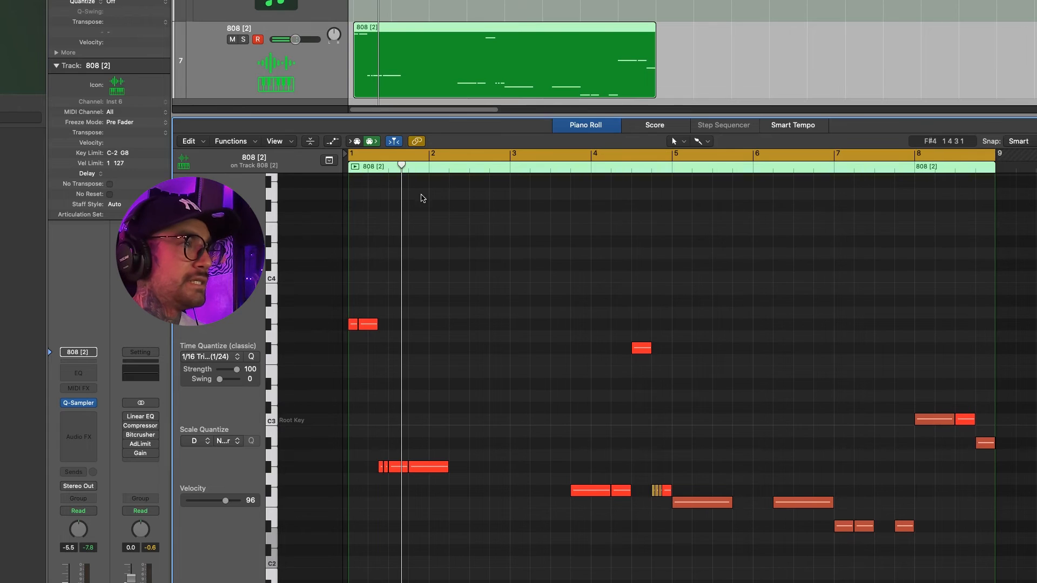
Move the playhead back to the start of the short low notes in bar 1 and play the transposed line from there.
left_click_drag(401, 166, 390, 166)
scroll(358, 520, "down", 3)
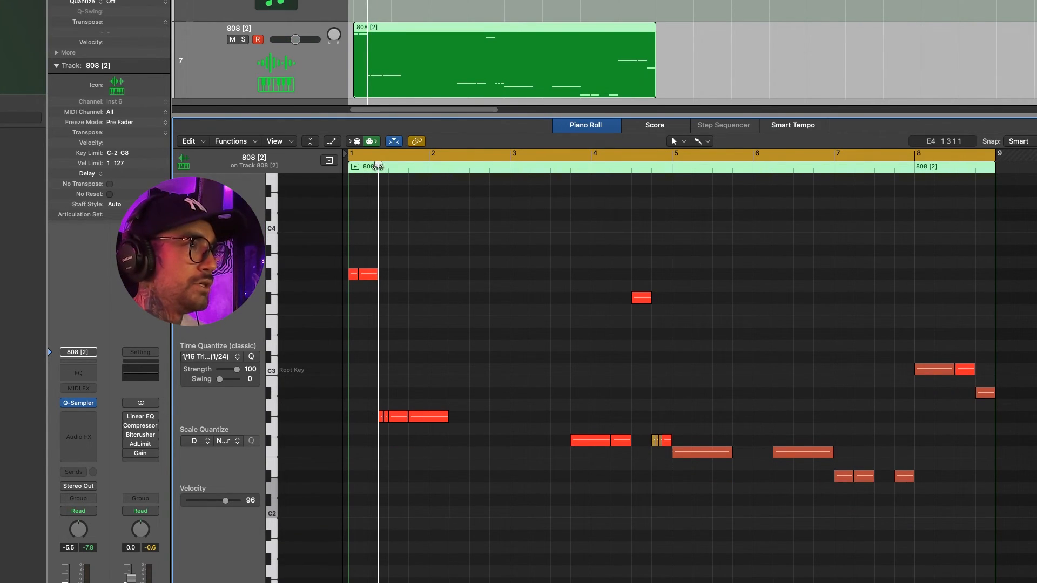
key("space")
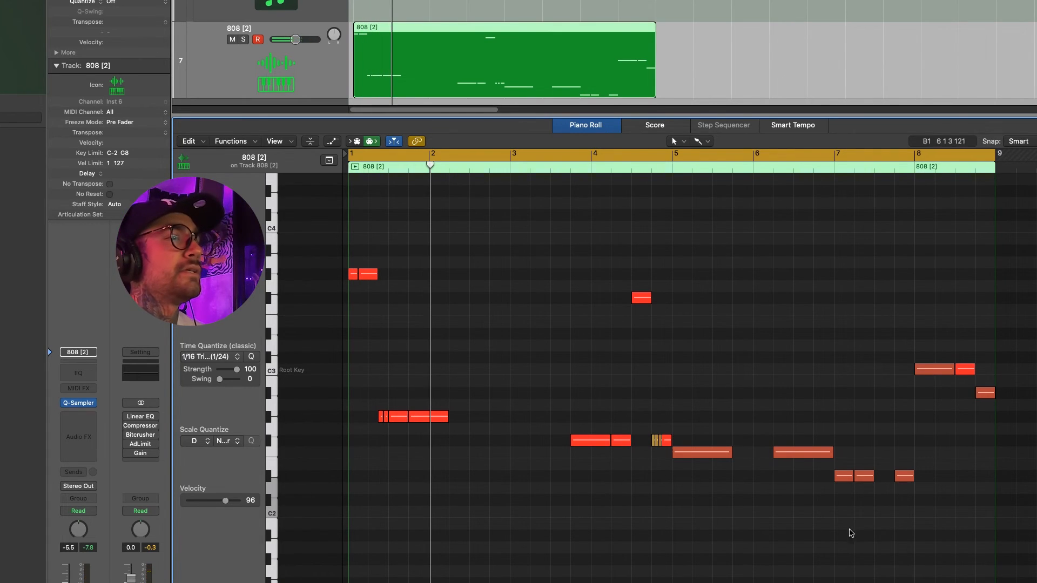
scroll(886, 531, "up", 1)
scroll(886, 532, "up", 5)
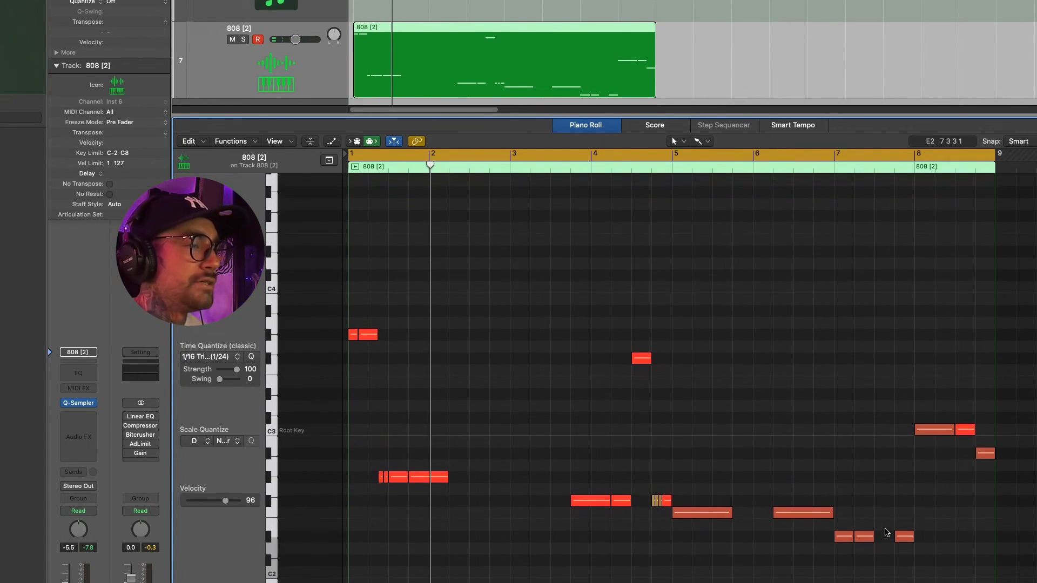